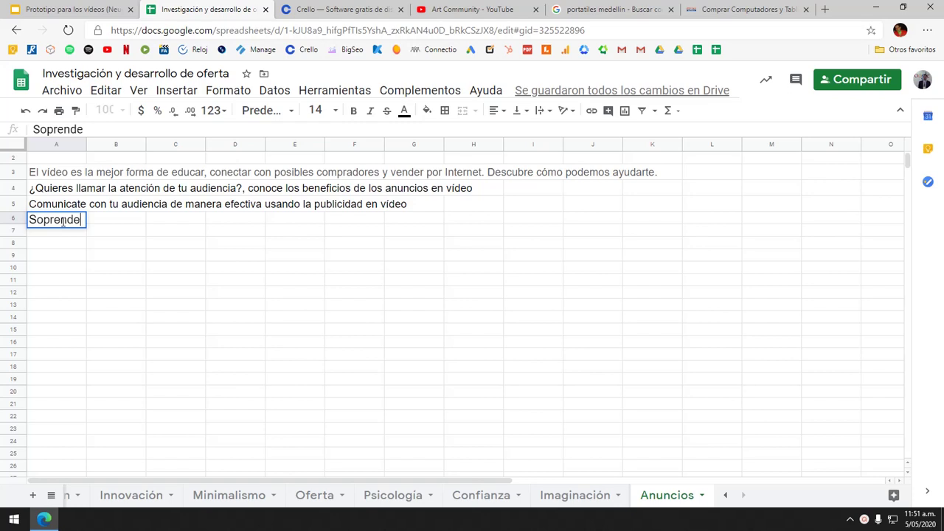
Complete the ad headline in cell A6 as "Soprende a tu audiencia con anuncios en vídeo".
type("a tu adie")
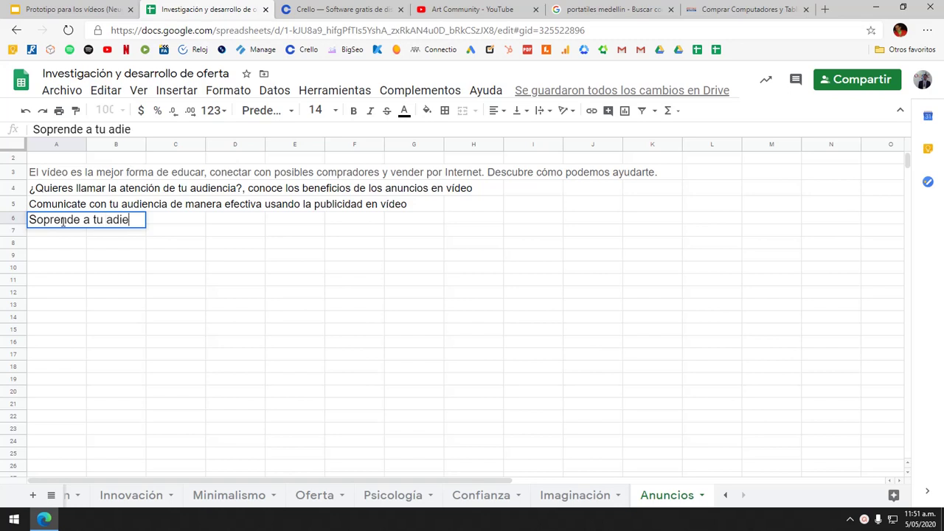
key("BackSpace")
key("BackSpace")
key("BackSpace")
type("udie")
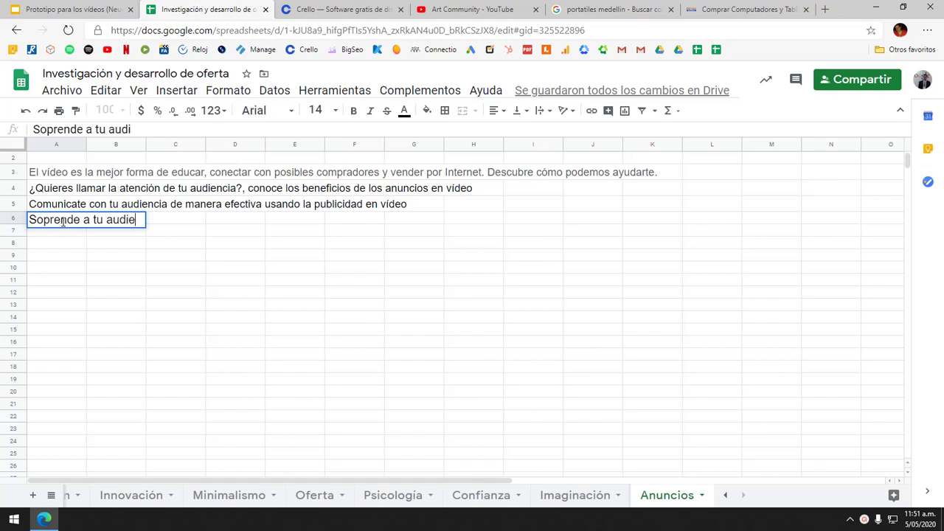
type("ncia")
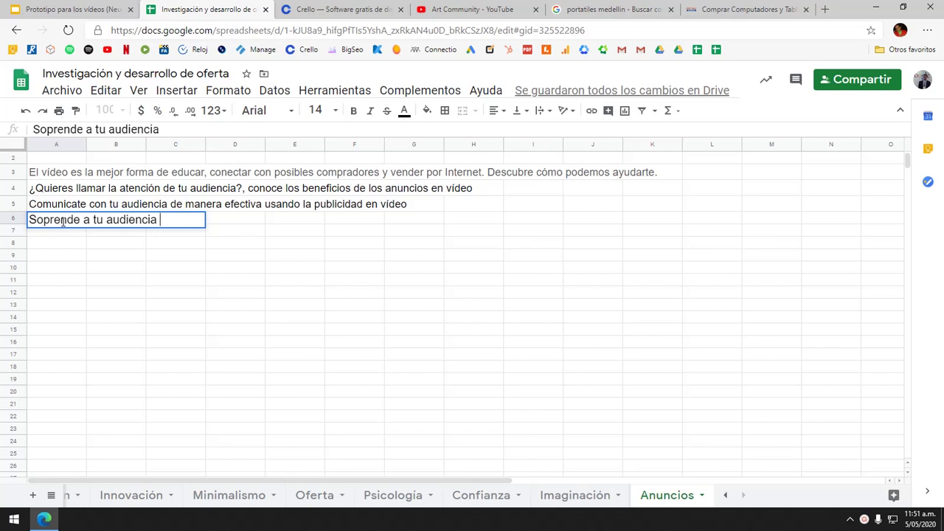
type("con anun")
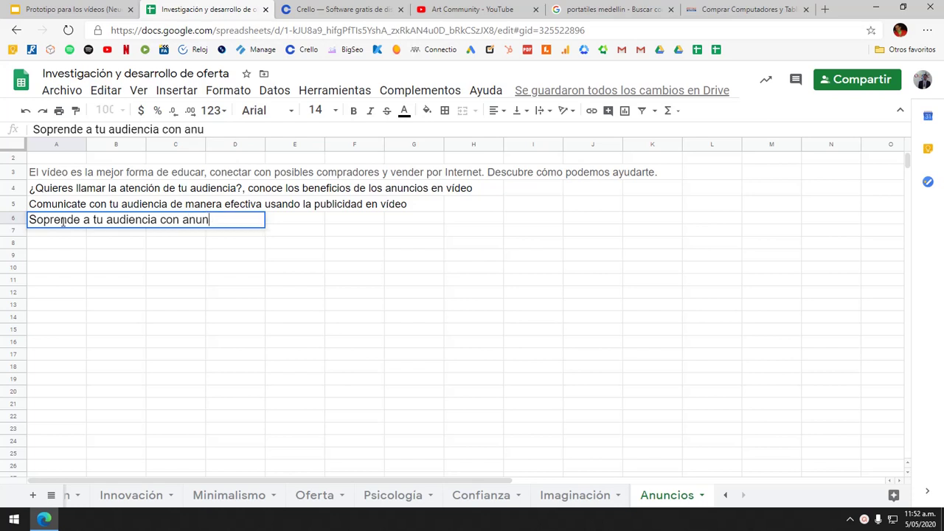
type("cios en víde")
key("Return")
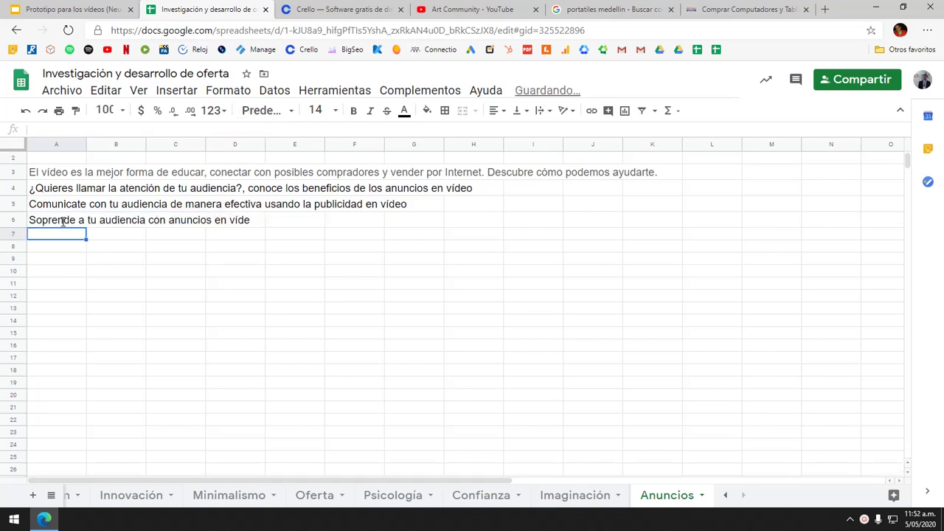
double_click(63, 221)
type("o")
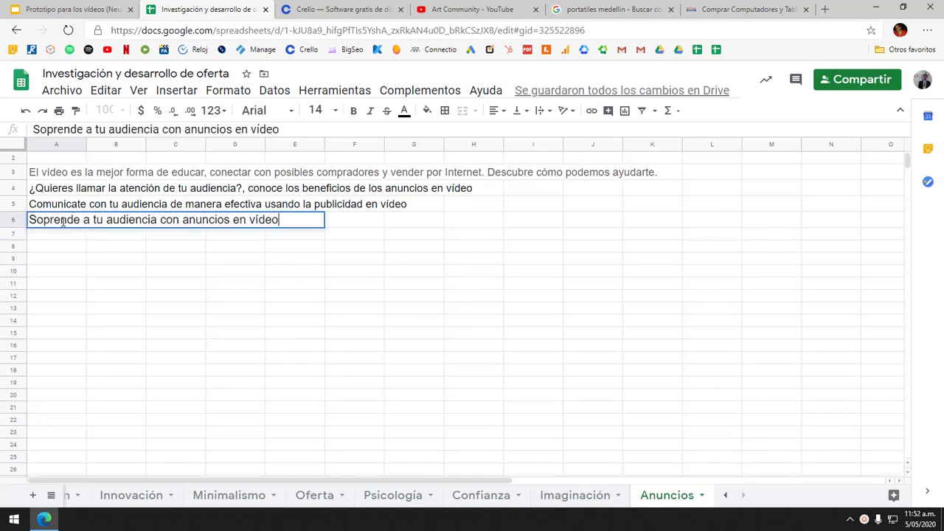
key("Return")
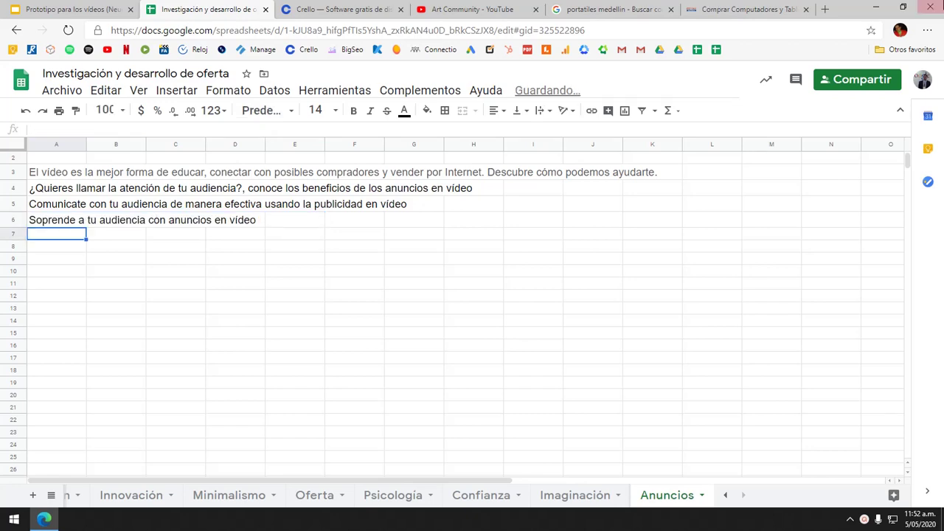
Remove the word "con" from the headline in cell A6, keeping the cell open for rewording.
left_click(99, 7)
left_click(202, 9)
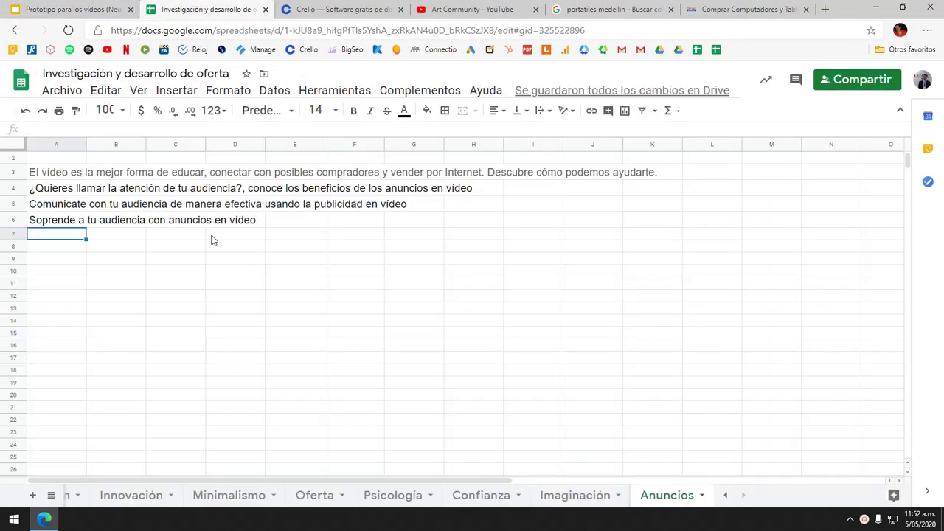
left_click(177, 221)
double_click(73, 223)
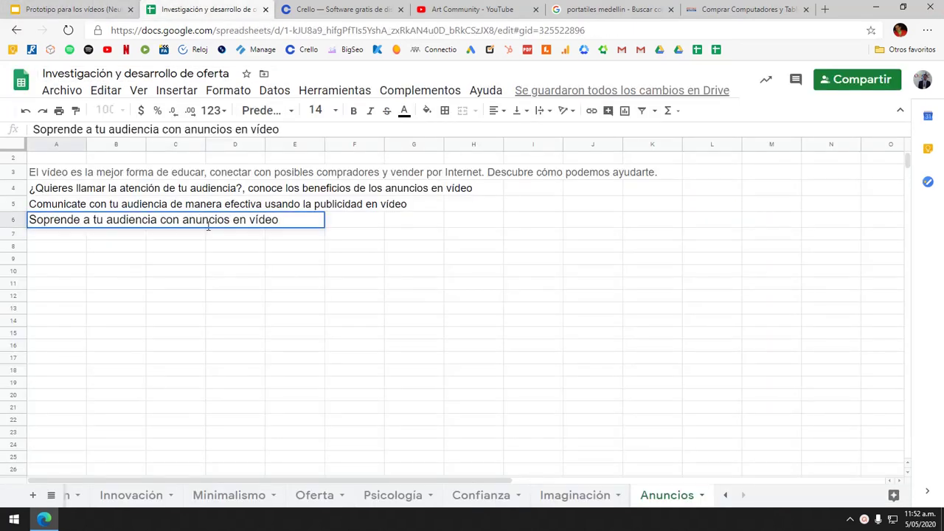
left_click(164, 219)
double_click(164, 219)
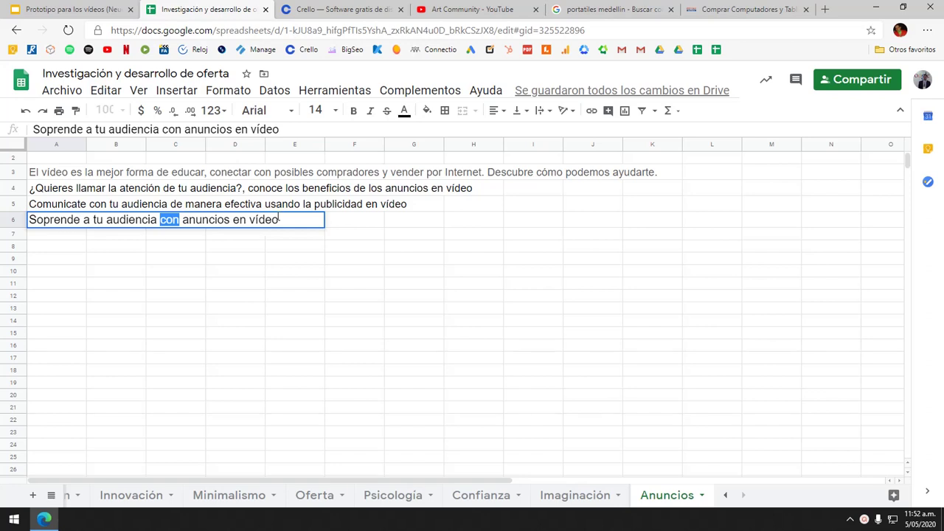
type("sa")
key("BackSpace")
key("BackSpace")
type("su")
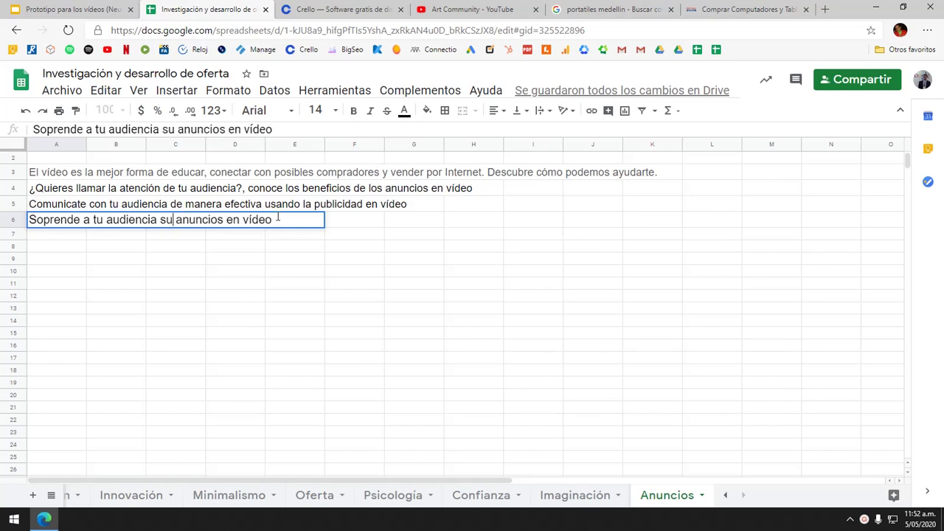
key("BackSpace")
key("BackSpace")
type("utilizand")
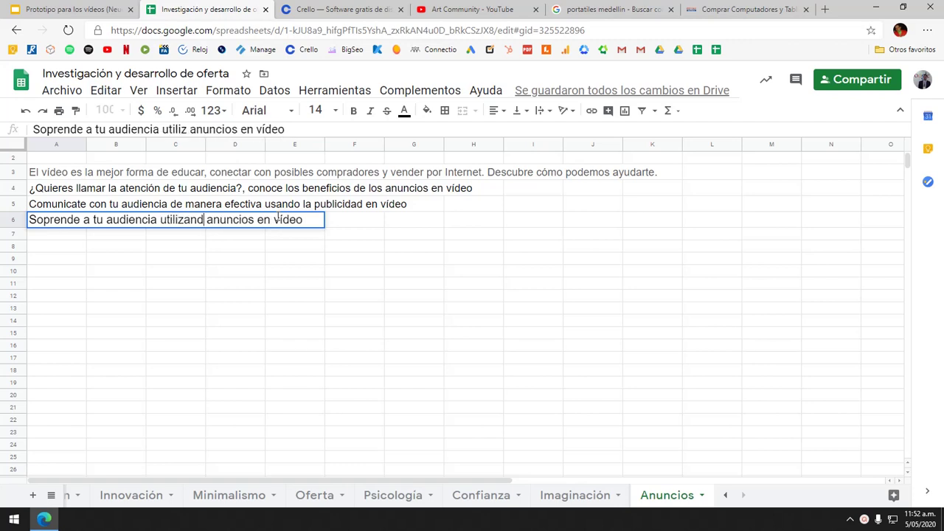
type("o")
key("BackSpace")
key("BackSpace")
key("BackSpace")
key("BackSpace")
key("BackSpace")
key("BackSpace")
key("BackSpace")
key("BackSpace")
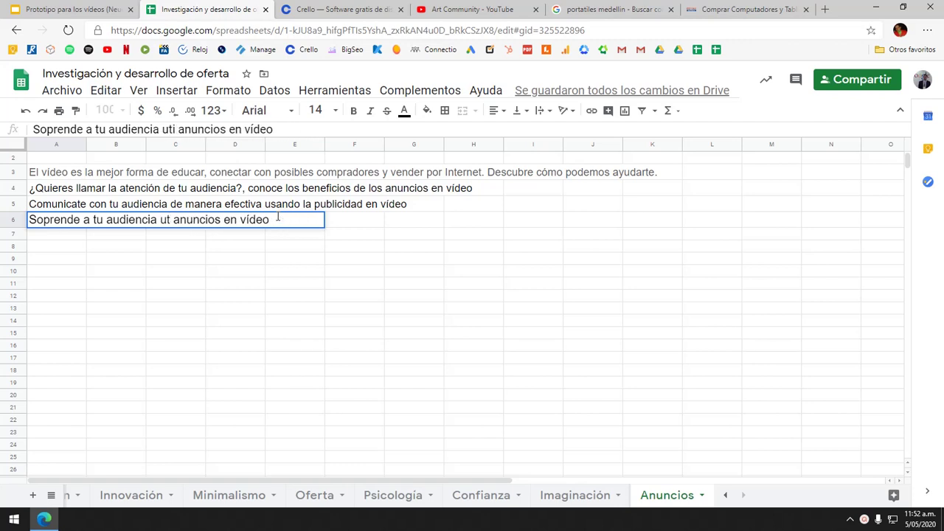
key("BackSpace")
key("BackSpace")
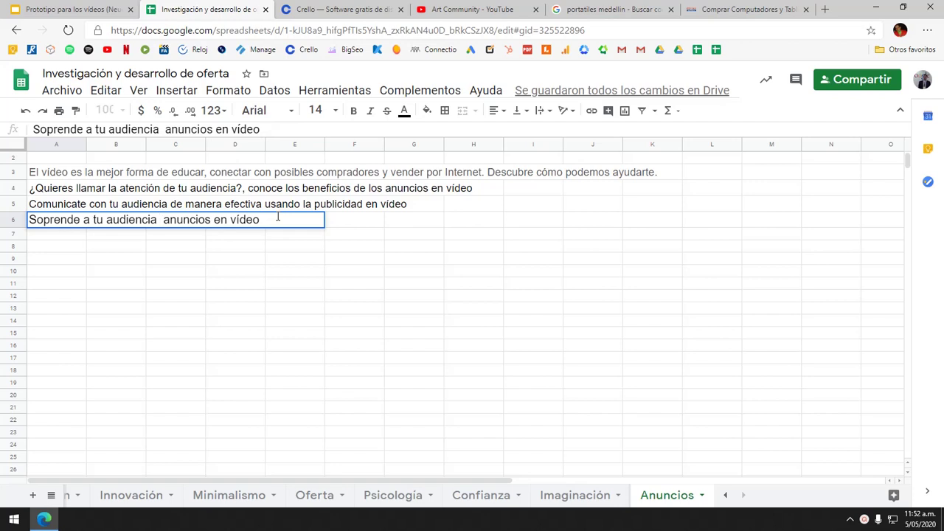
Insert "y ampieza a usar los" before "anuncios en vídeo" in the A6 headline.
type("y ampiez")
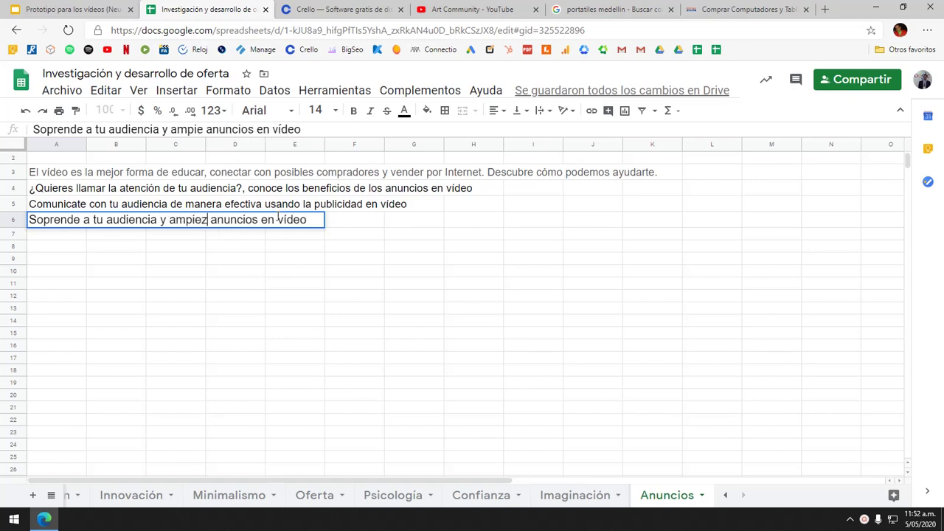
type("a ")
type("a usar lo")
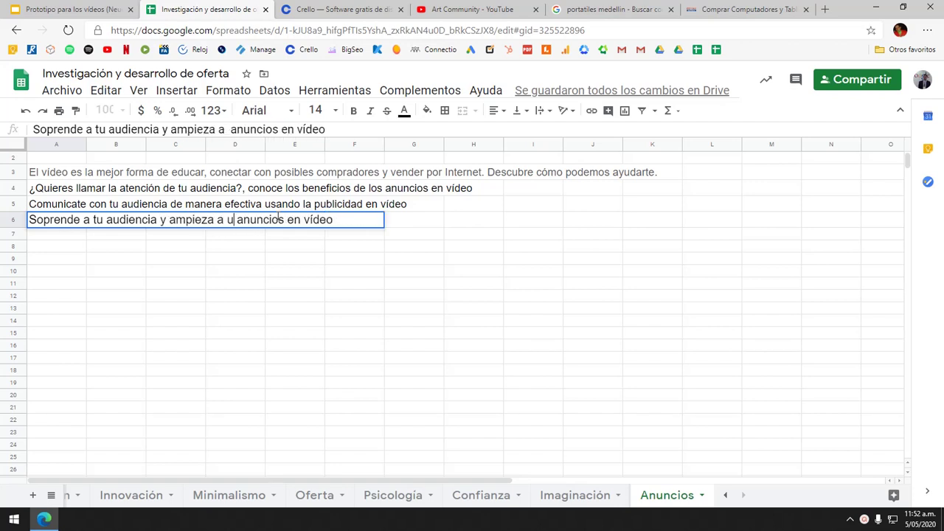
type("s")
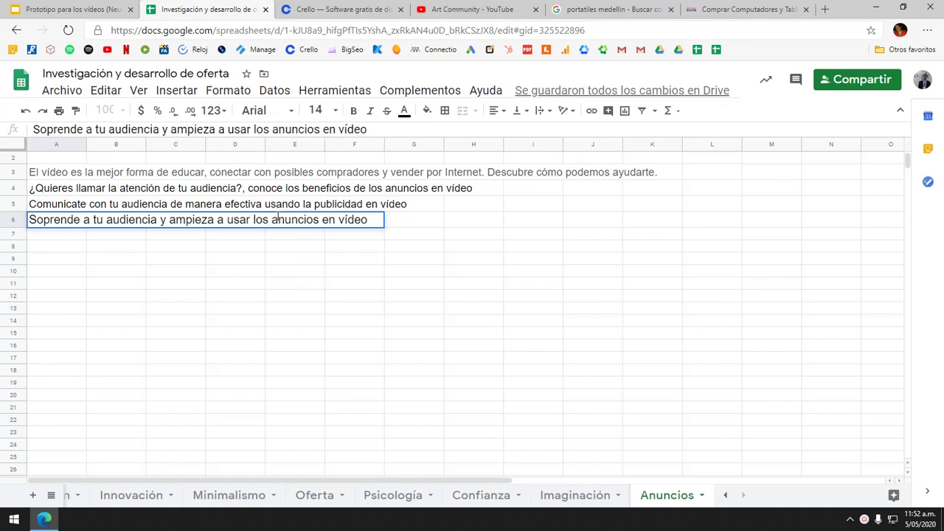
key("Return")
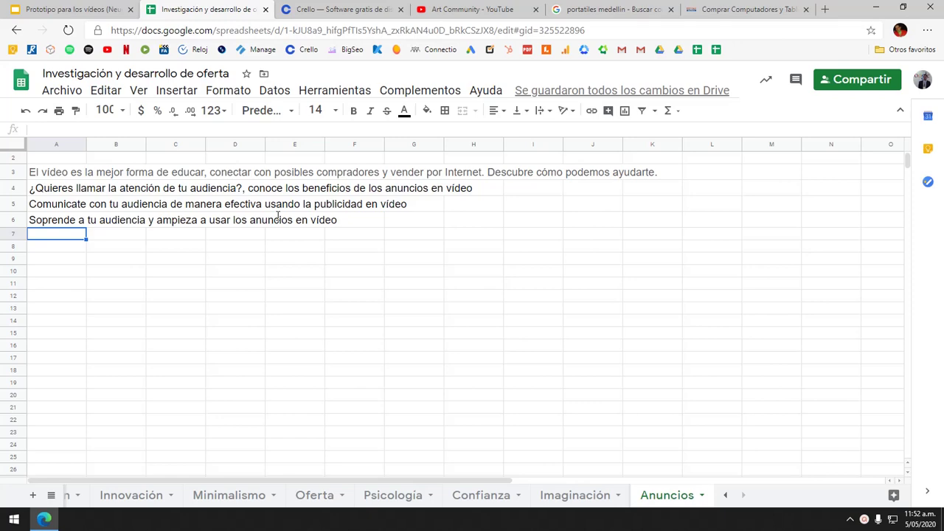
Switch to the video prototype presentation and review the first two slides for messages about reaching the audience.
left_click(70, 9)
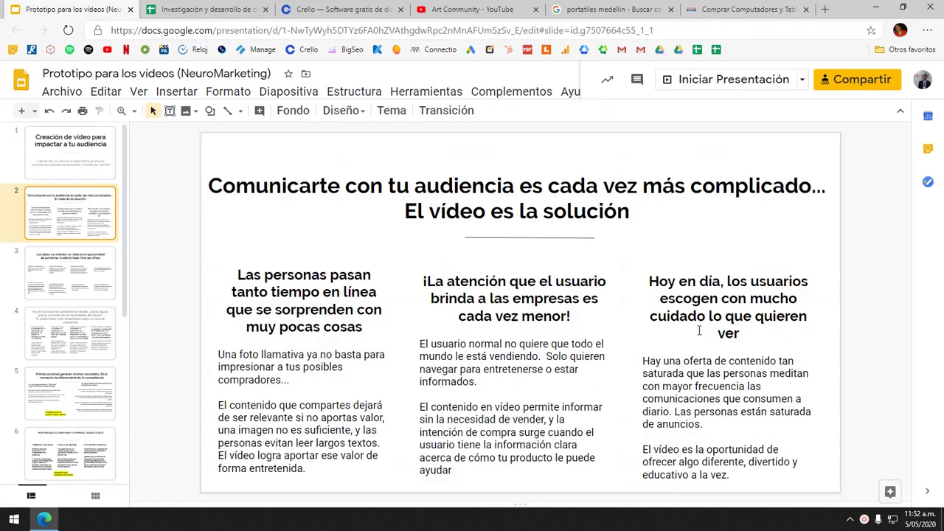
key("Down")
key("Up")
key("Up")
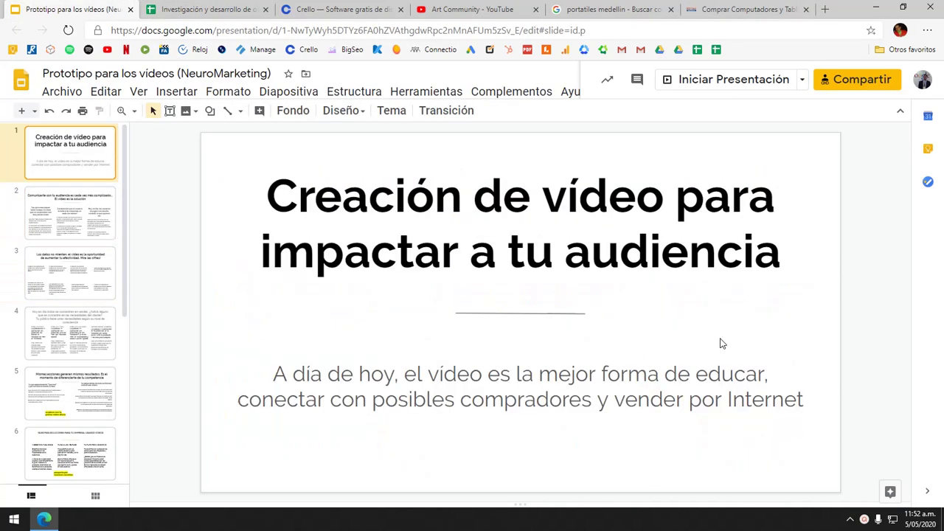
key("Down")
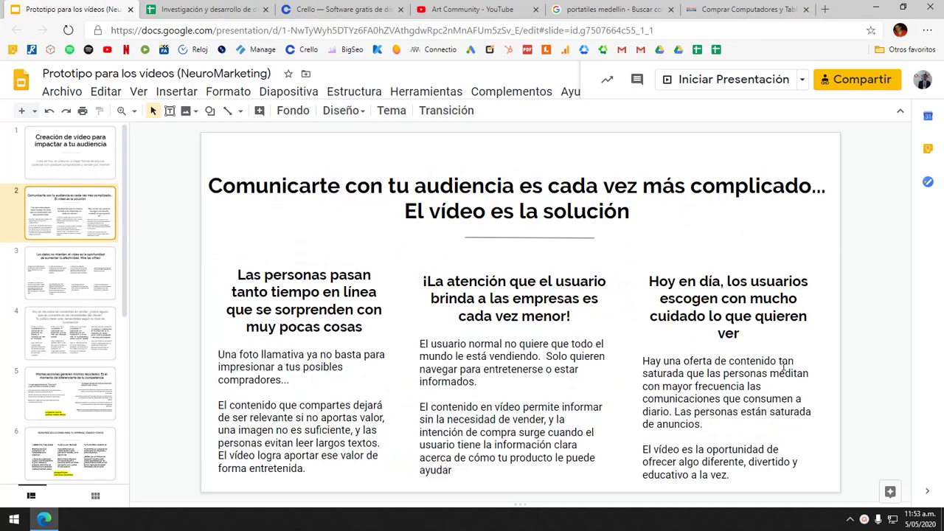
left_click(747, 303)
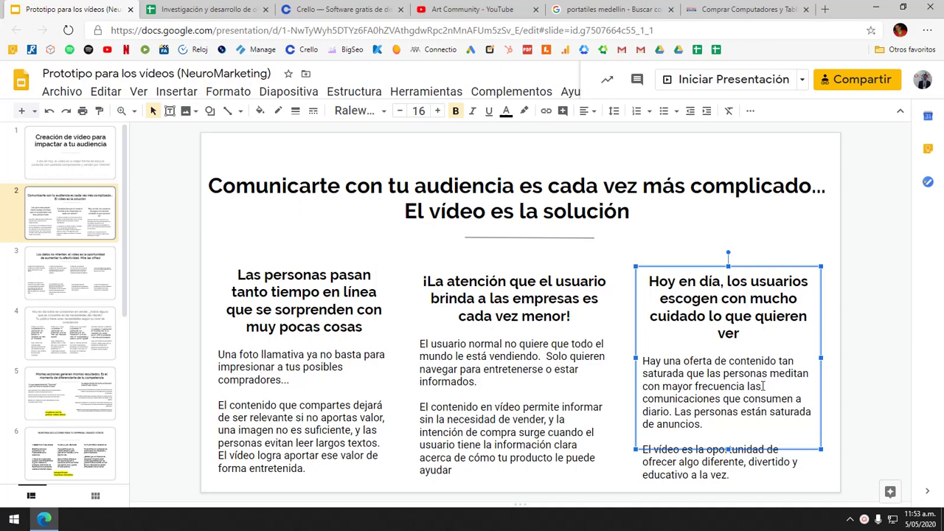
Return to the Anuncios sheet and enter "Destácate de tu audiencia usando los anuncios en vídeo" in cell A7.
left_click(186, 9)
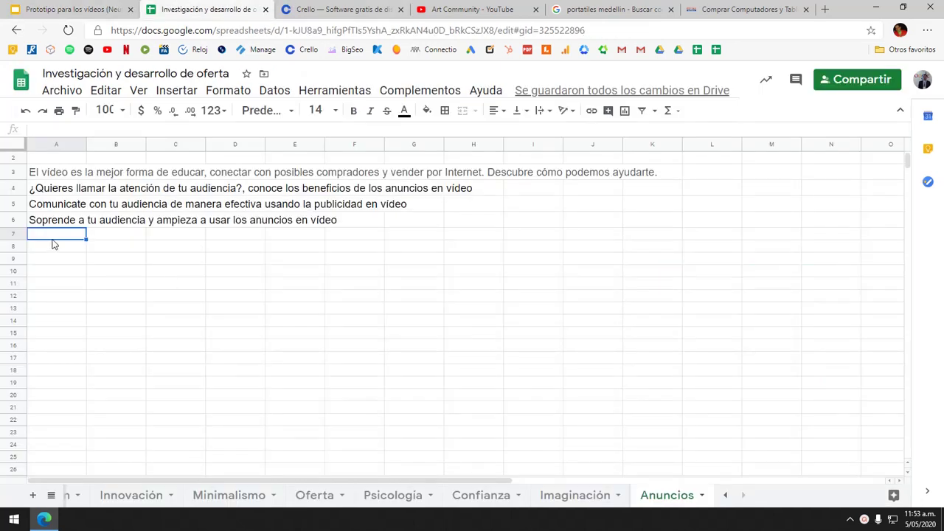
type("De")
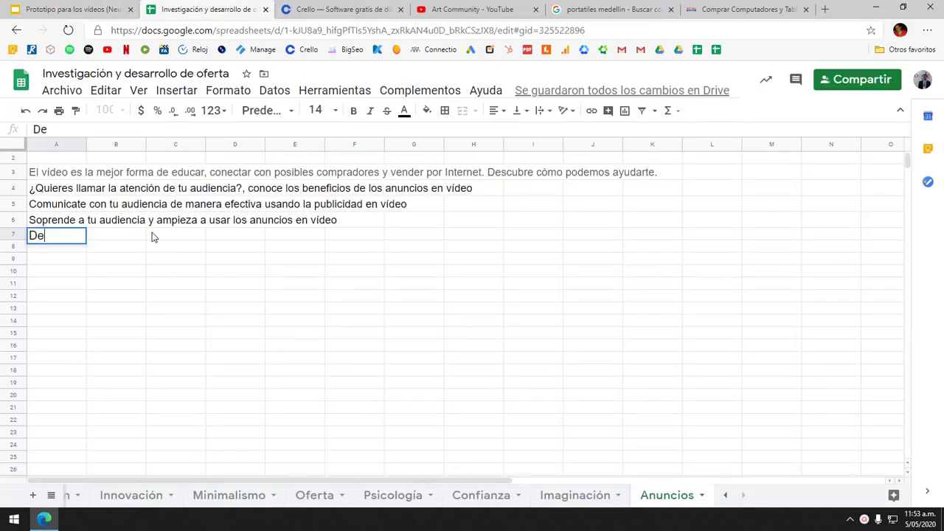
type("stácate con")
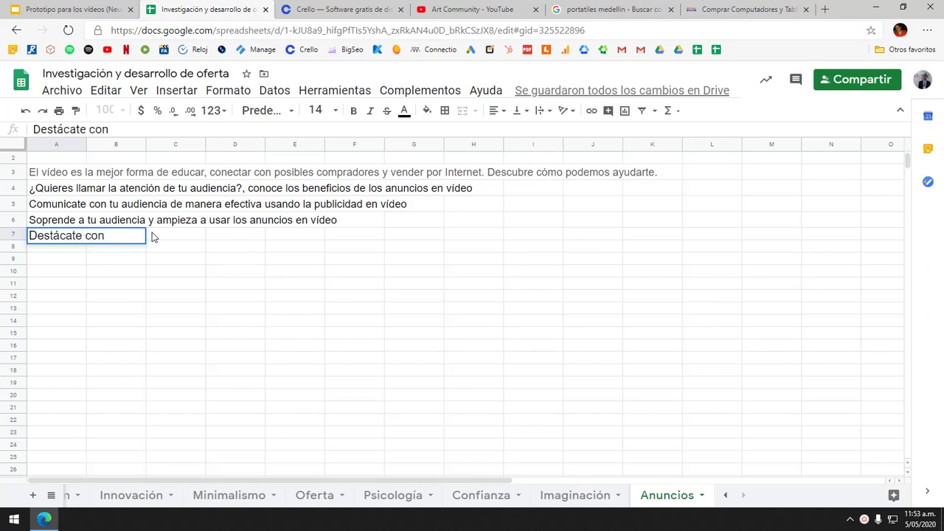
key("BackSpace")
key("BackSpace")
key("BackSpace")
key("BackSpace")
type("de tu aud")
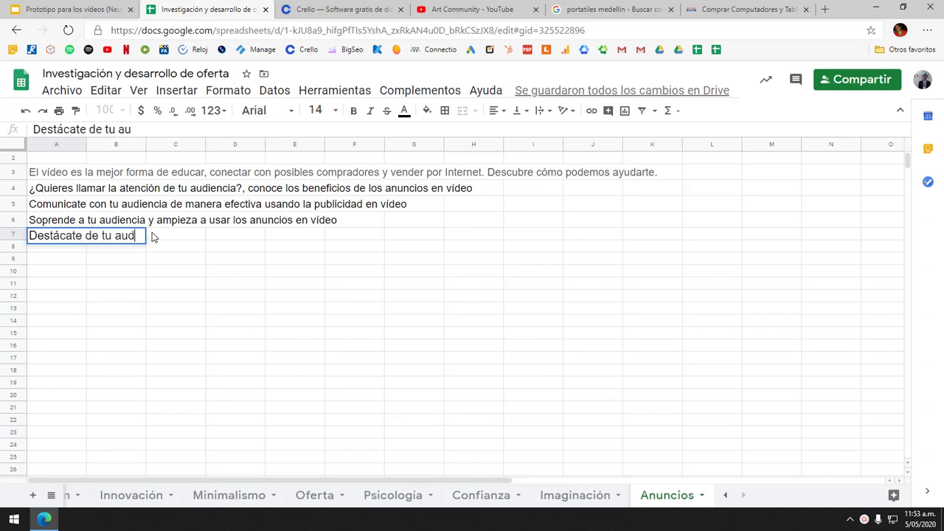
type("iencia usando l")
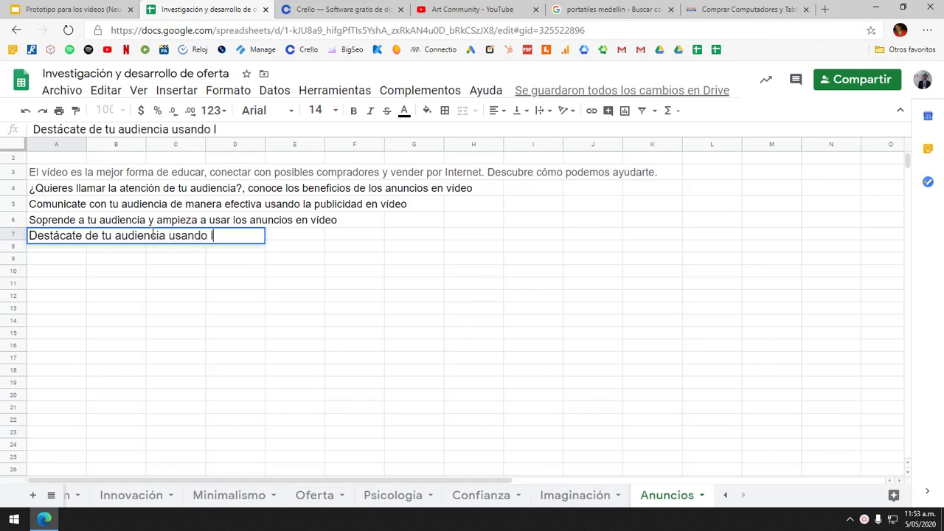
type("os anuncios en v")
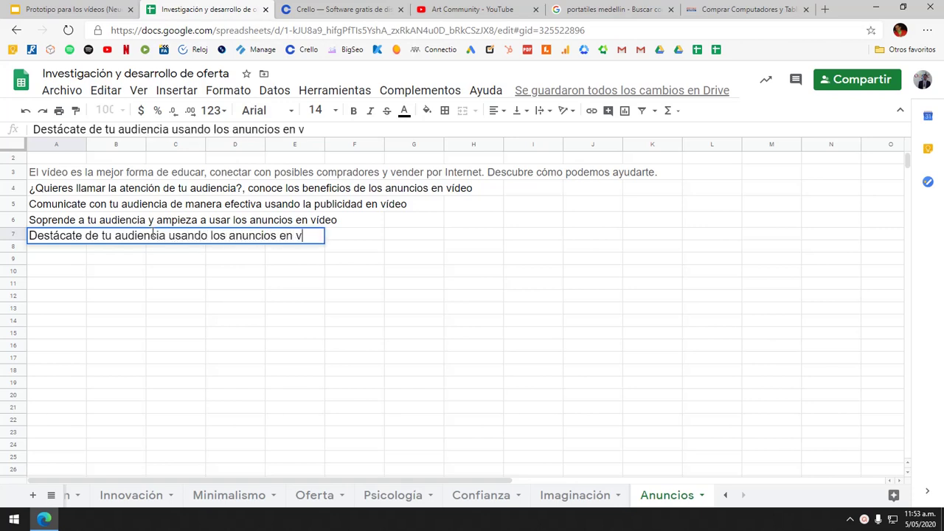
type("ídeo")
left_click(153, 235)
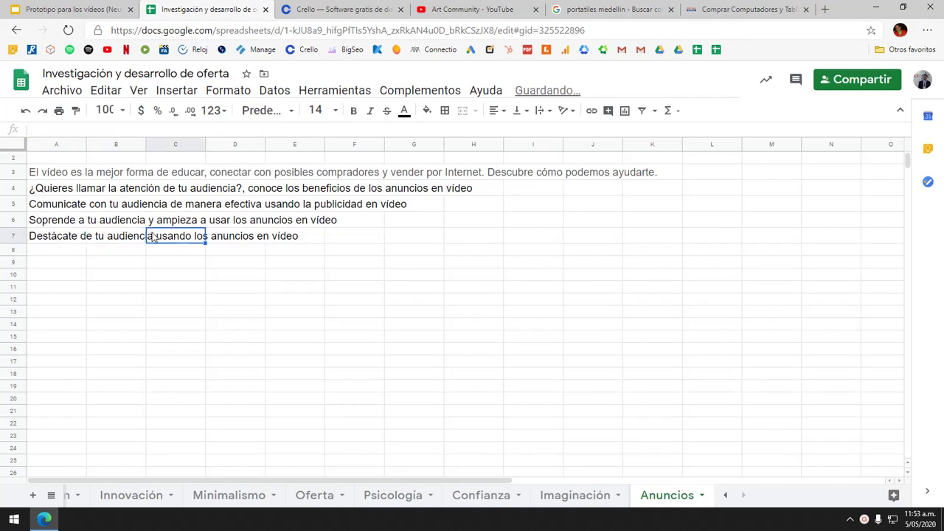
Reopen the headline in cell A7 for editing and remove the word "de" after "Destácate".
key("Left")
key("Left")
key("Return")
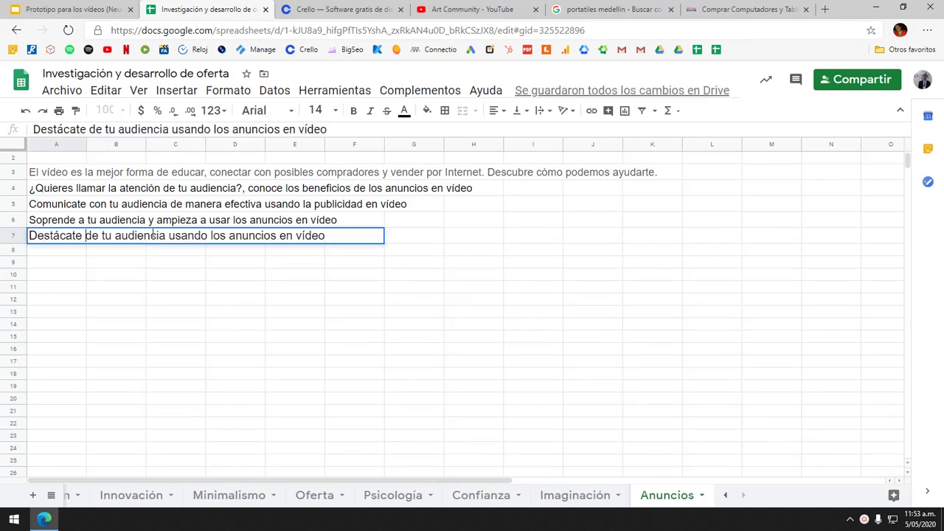
key("Delete")
key("Delete")
type("en")
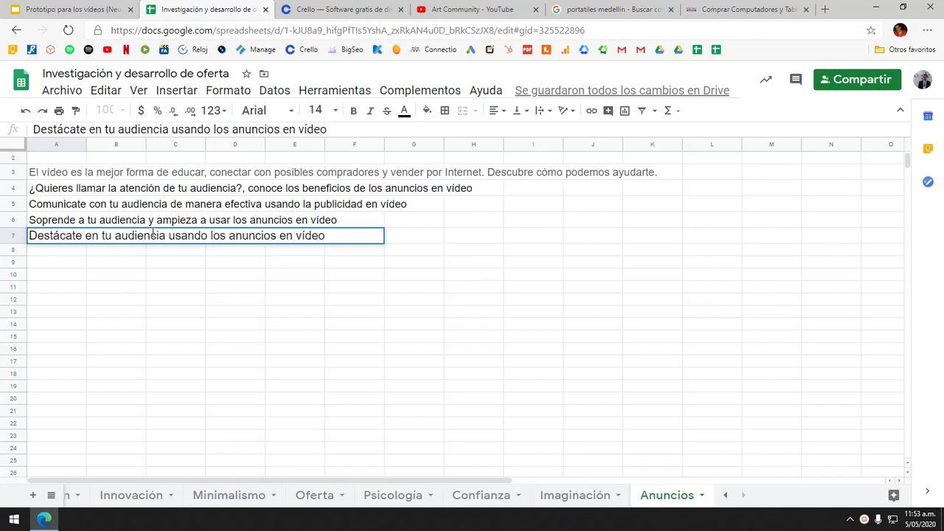
key("BackSpace")
key("BackSpace")
type("a")
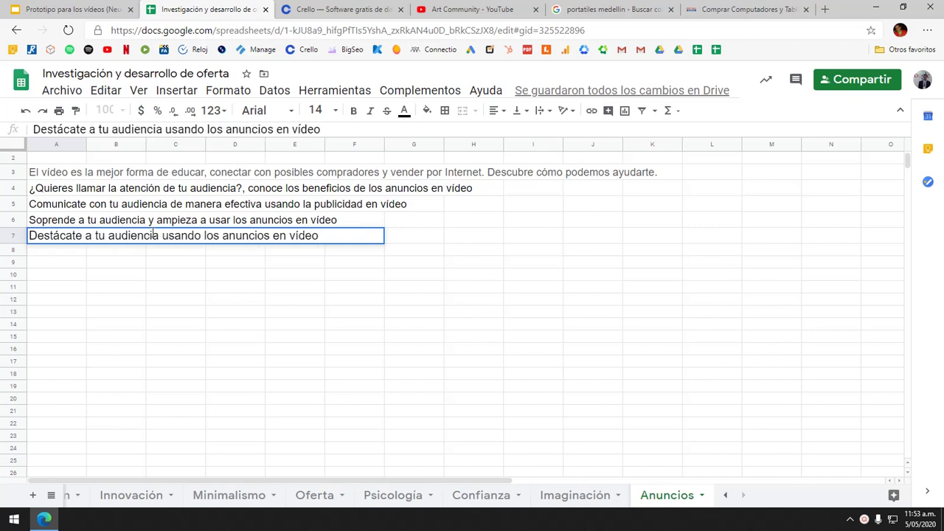
key("BackSpace")
type("en")
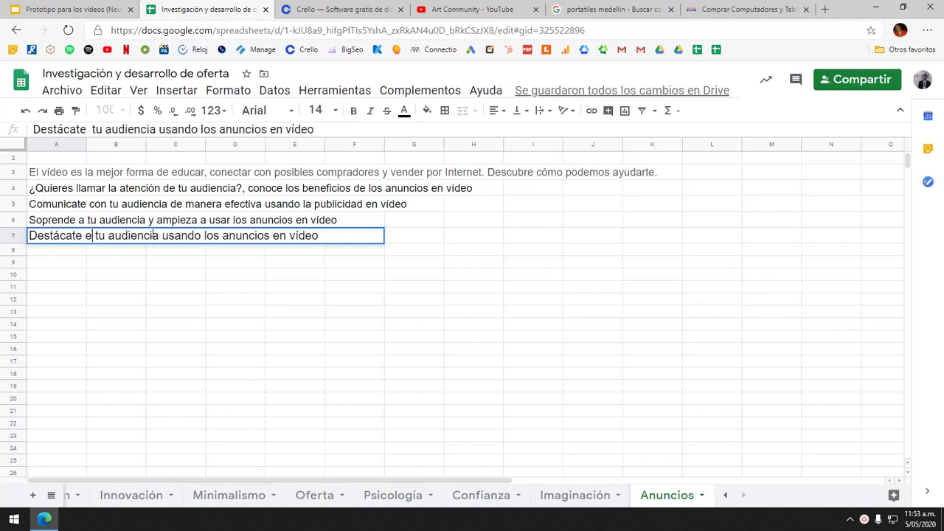
key("BackSpace")
key("BackSpace")
Insert "sobre tu competencia" after "Destácate" in the A7 headline.
type("sobr")
type("e tu comept")
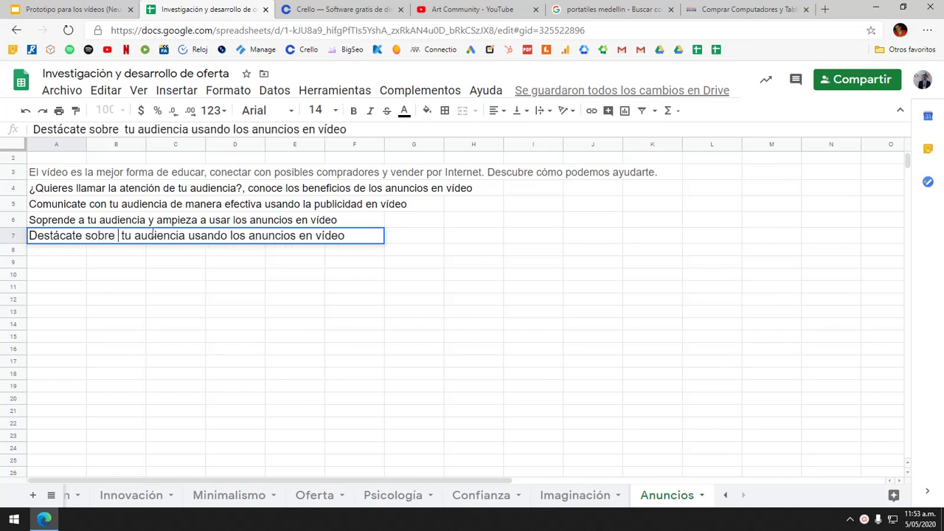
key("BackSpace")
key("BackSpace")
key("BackSpace")
type("petencia")
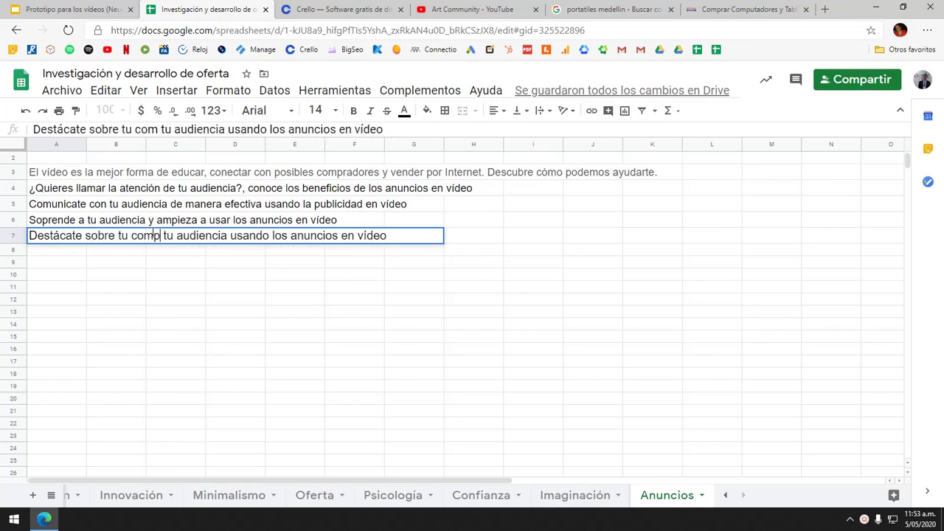
Delete "tu audiencia" from the A7 headline so "usando los anuncios en vídeo" follows directly after "competencia".
key("Delete")
key("Delete")
key("Delete")
key("Delete")
key("Delete")
key("Delete")
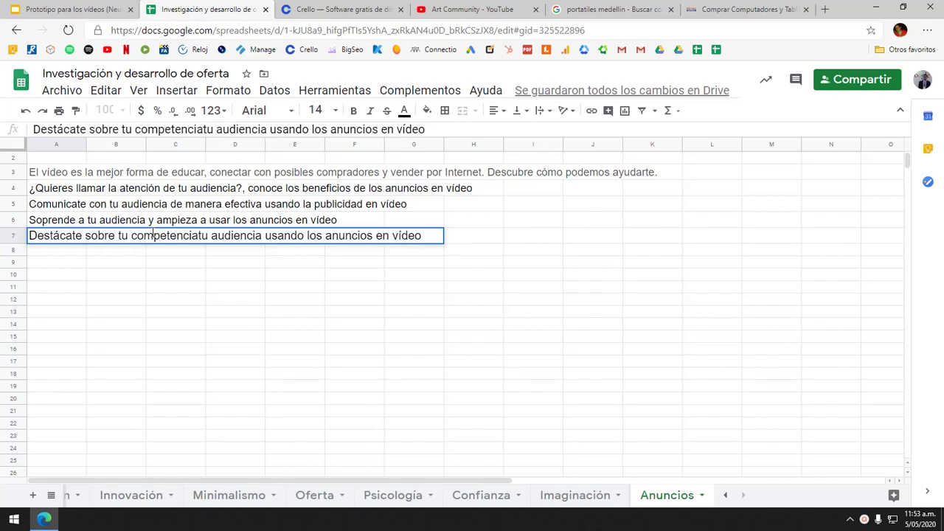
key("Delete")
key("Delete")
key("Delete")
key("Delete")
key("Delete")
key("Delete")
key("Delete")
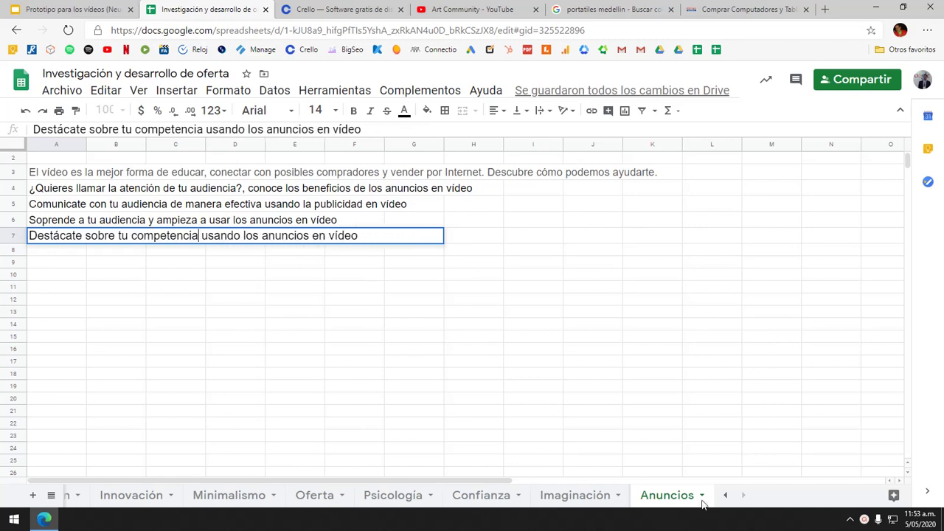
left_click(864, 519)
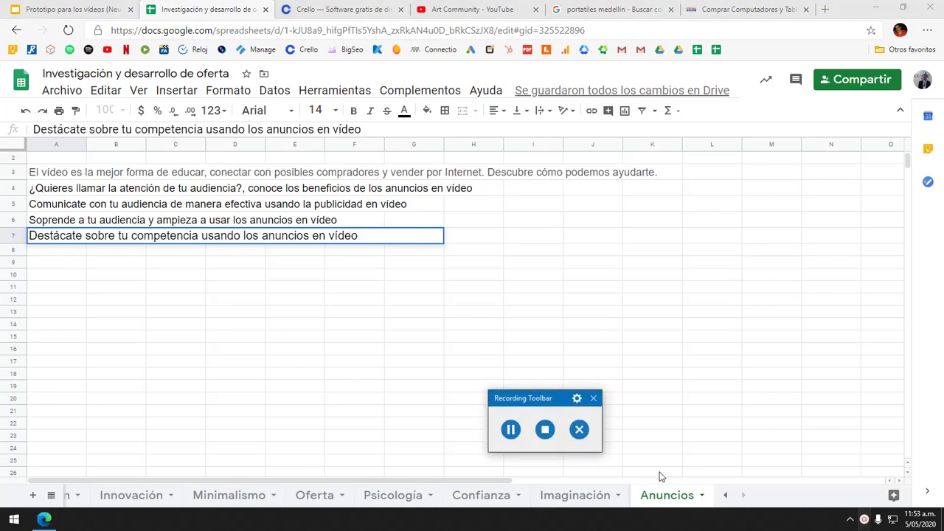
left_click(510, 430)
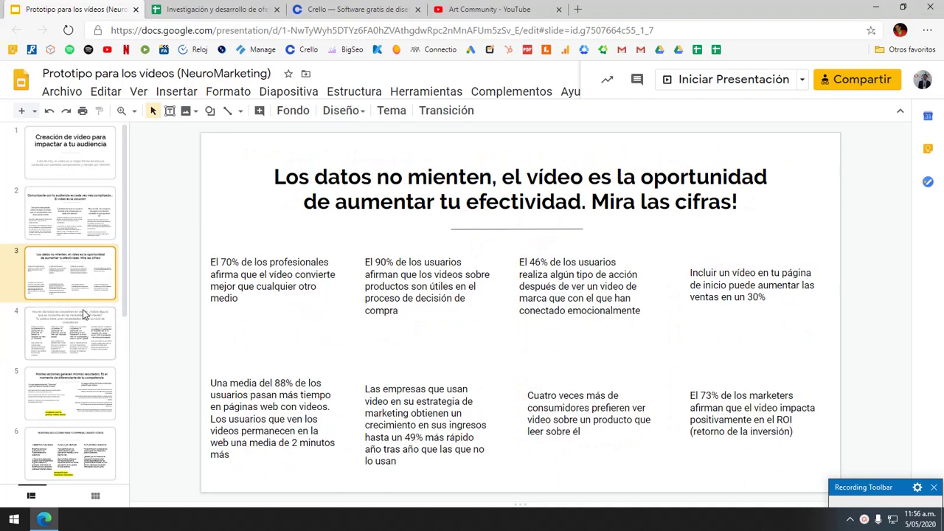
Review slide 4 of the video prototype presentation for messages about customer needs and the audience's levels of awareness.
left_click(54, 322)
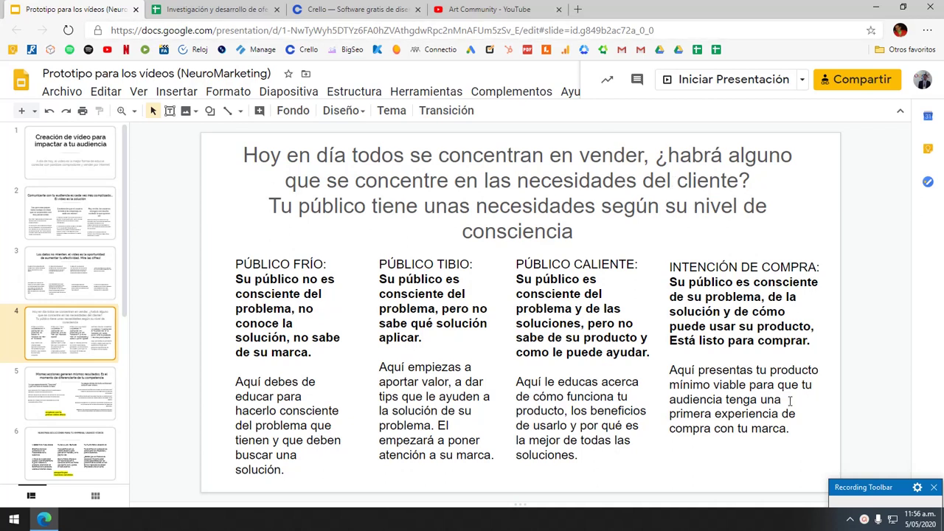
left_click_drag(888, 499, 826, 453)
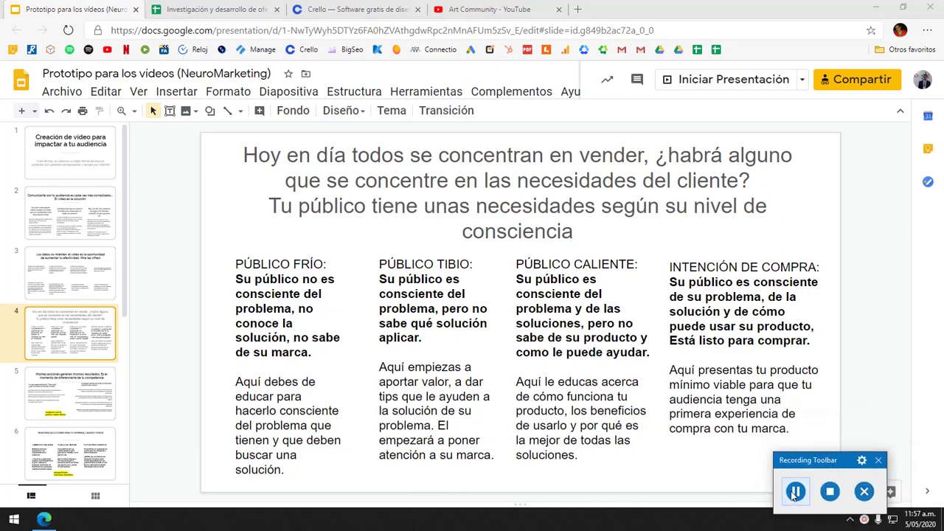
left_click(248, 6)
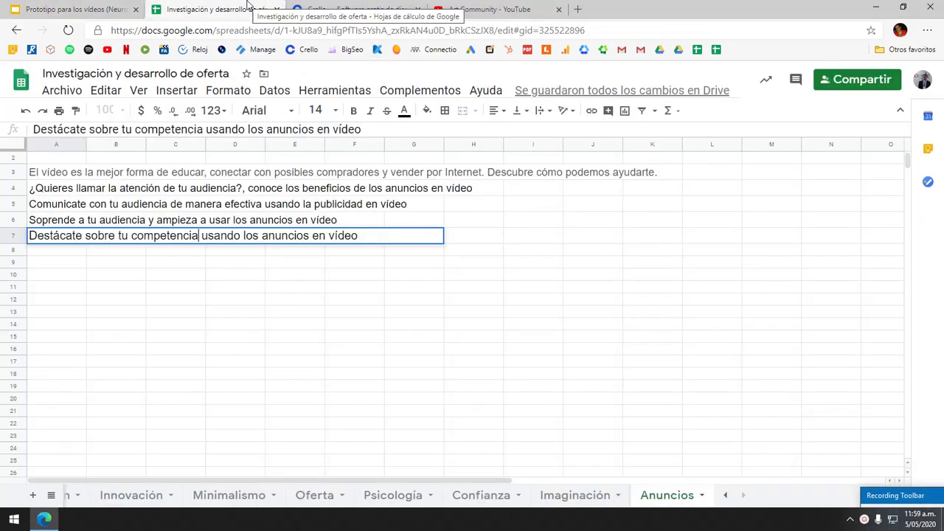
left_click(74, 9)
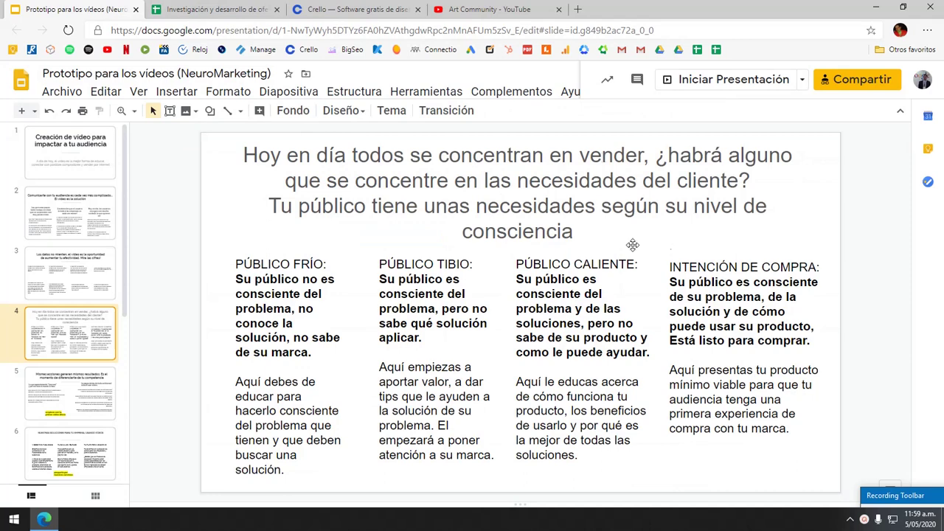
Return to the Anuncios sheet and enter "¿Piensas en la necesidad de tu clientes o solo en venderle?" in cell A8.
left_click(213, 10)
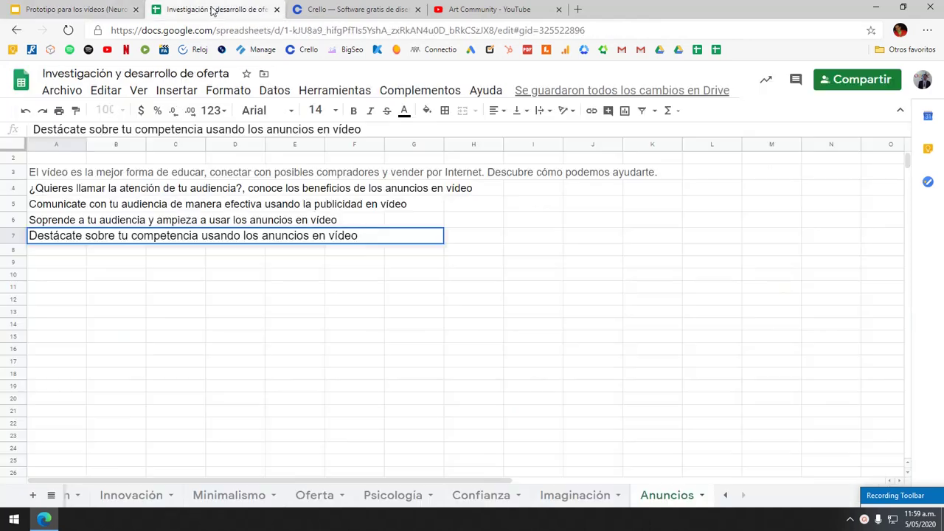
left_click(52, 251)
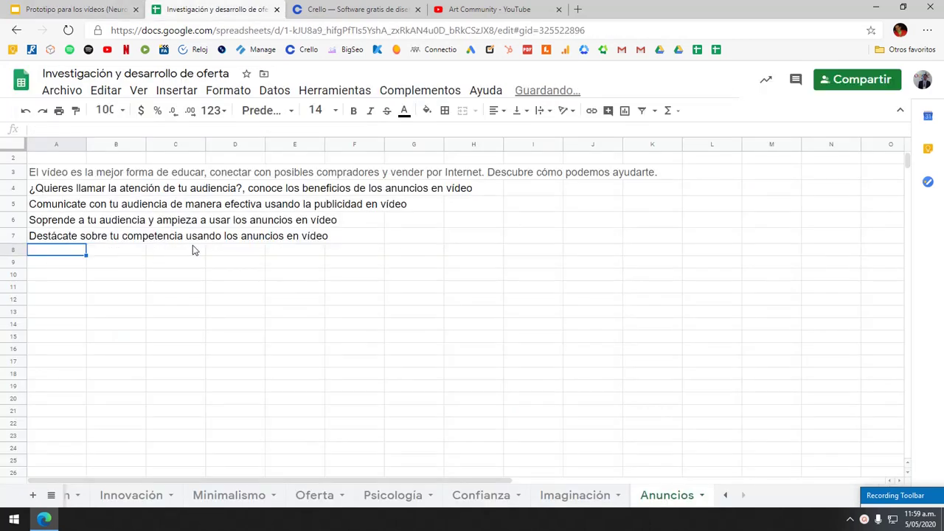
type("Pienas")
key("BackSpace")
key("BackSpace")
type("sa")
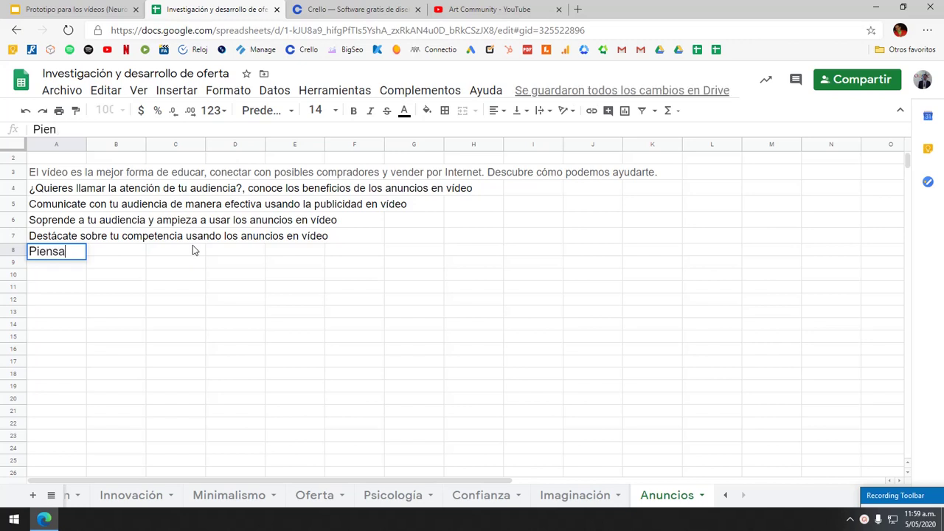
type("s en la nece")
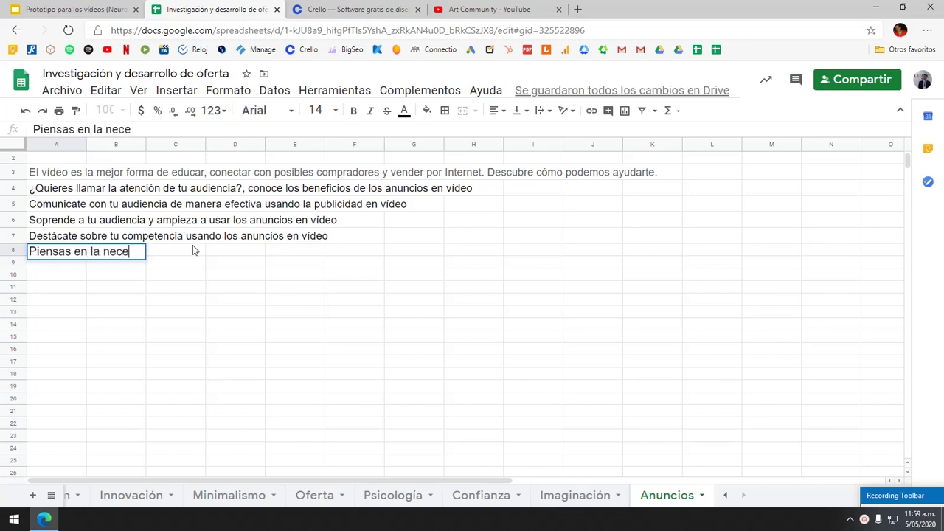
type("sidad de tu ")
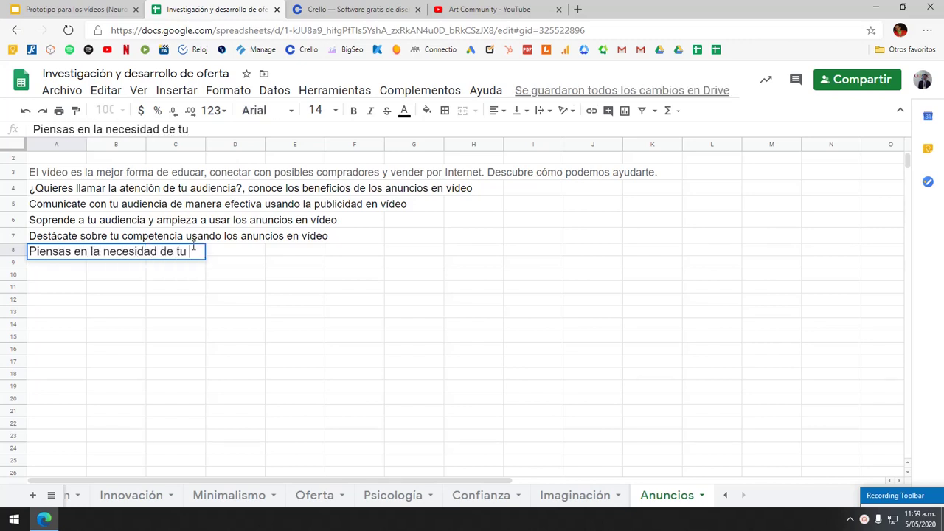
type("clientes")
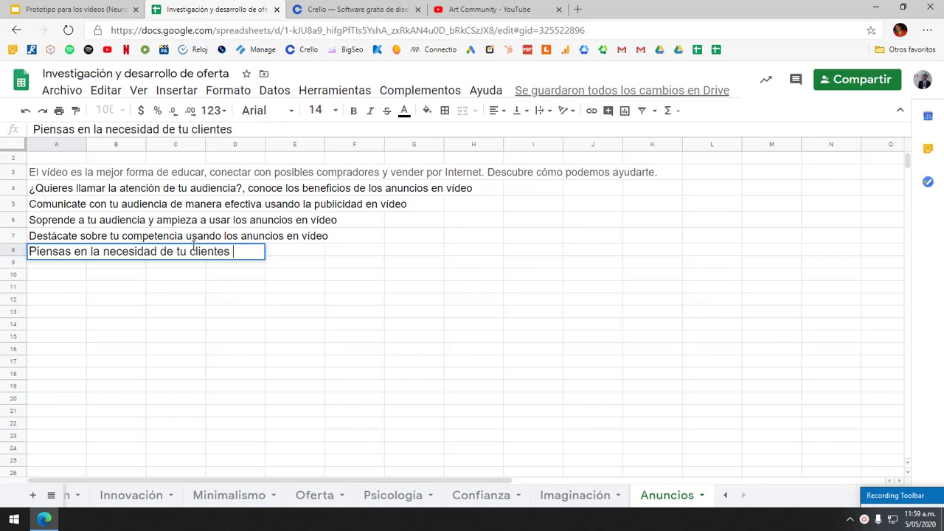
type(" o solo en venderle?")
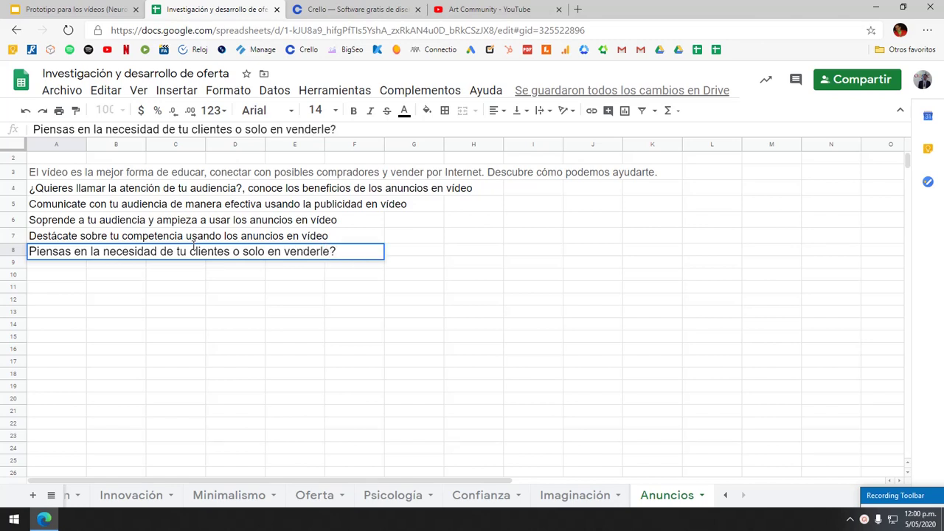
key("Home")
type("¿")
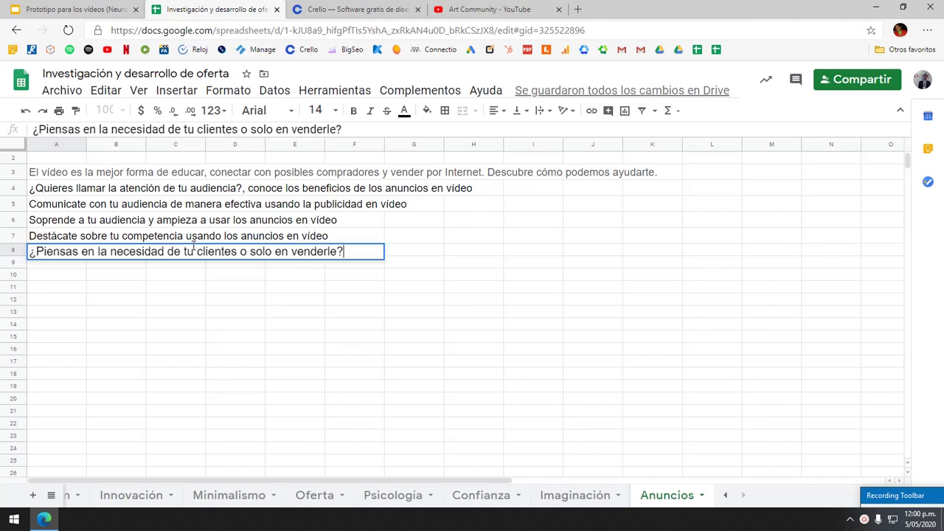
Append "El vídeo conecta con las necesidades de tu audiencia" to the question in cell A8.
type(" El vídeo es")
key("BackSpace")
key("BackSpace")
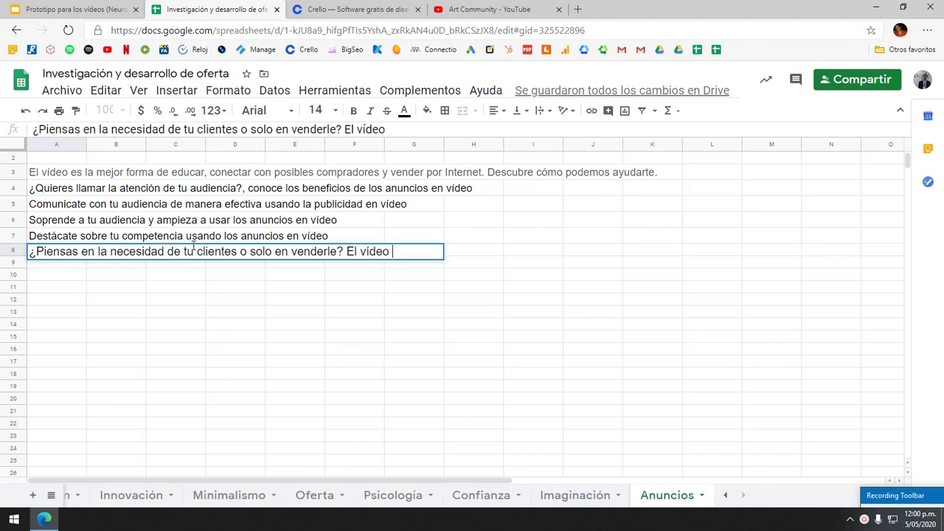
type("conecta con a")
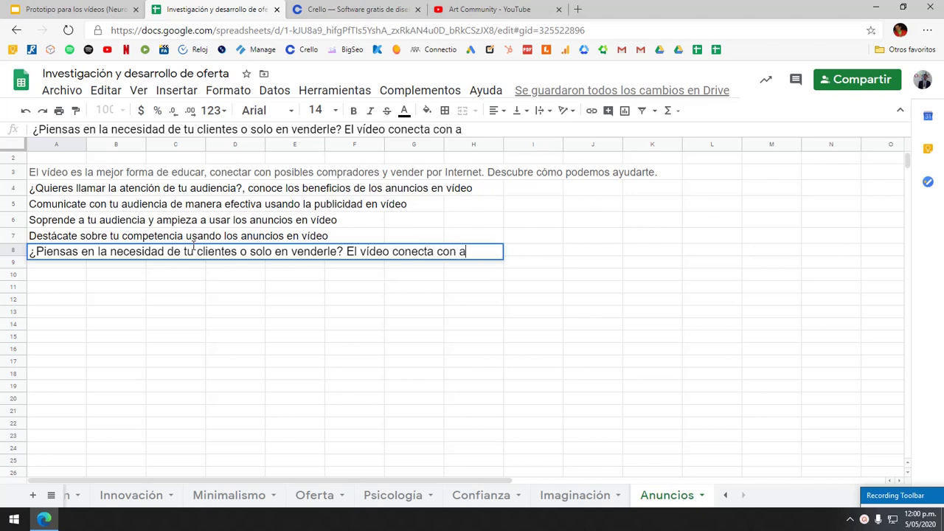
key("BackSpace")
type("t")
key("BackSpace")
type("las nece")
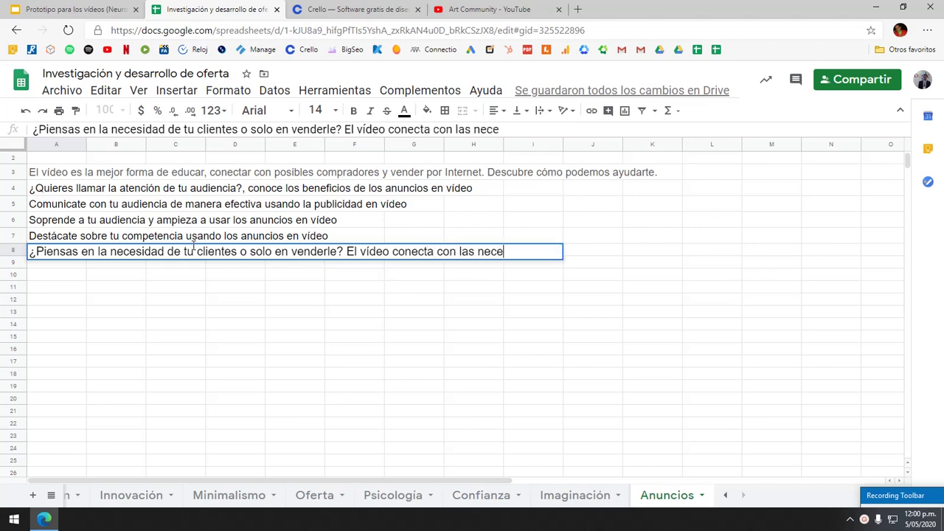
type("sidades de tu adue")
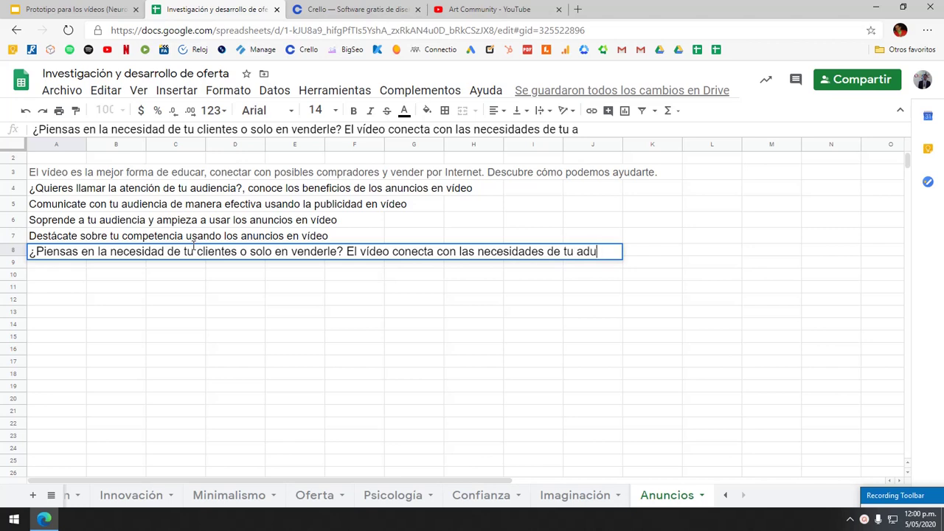
key("BackSpace")
key("BackSpace")
key("BackSpace")
type("udiencia")
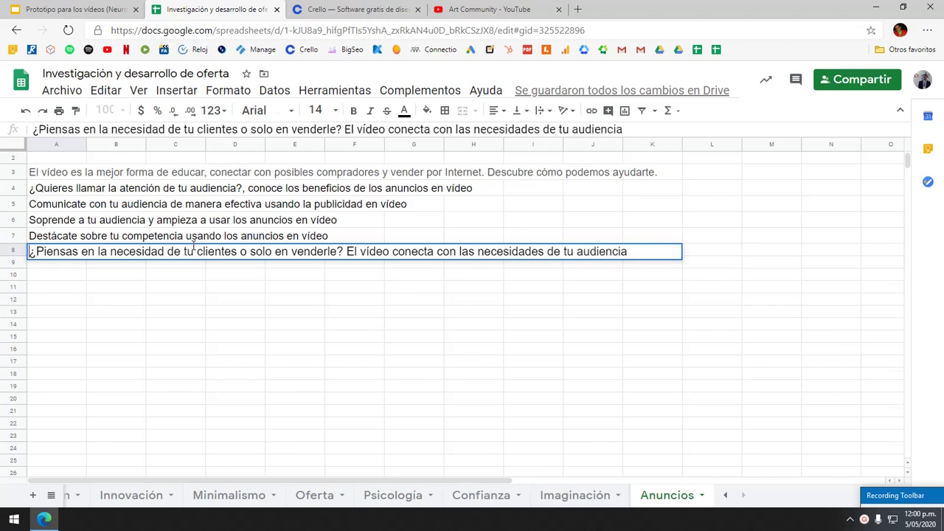
key("Return")
Reopen the A8 headline for editing and insert "es el mejor para conectar" after "El vídeo".
double_click(193, 248)
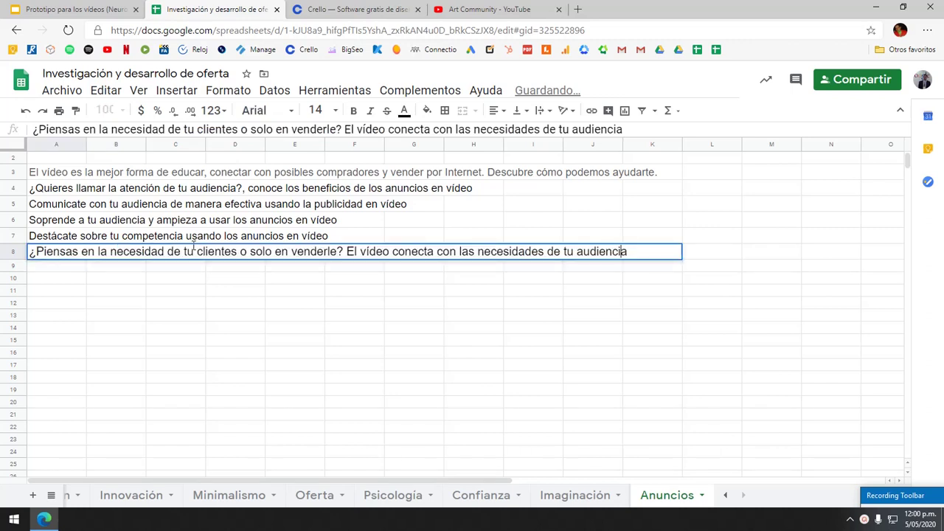
key("Left")
key("Left")
key("Left")
key("Left")
key("Left")
key("Left")
key("Left")
key("Left")
key("Left")
key("Left")
key("Left")
key("Left")
key("Left")
key("Left")
key("Left")
key("Left")
key("Left")
key("Left")
key("Left")
key("Left")
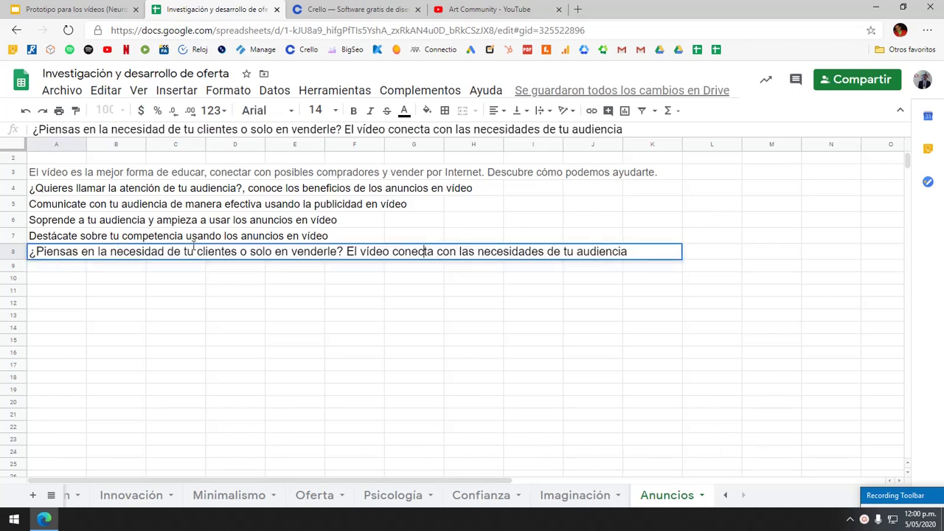
type("es el mejor ")
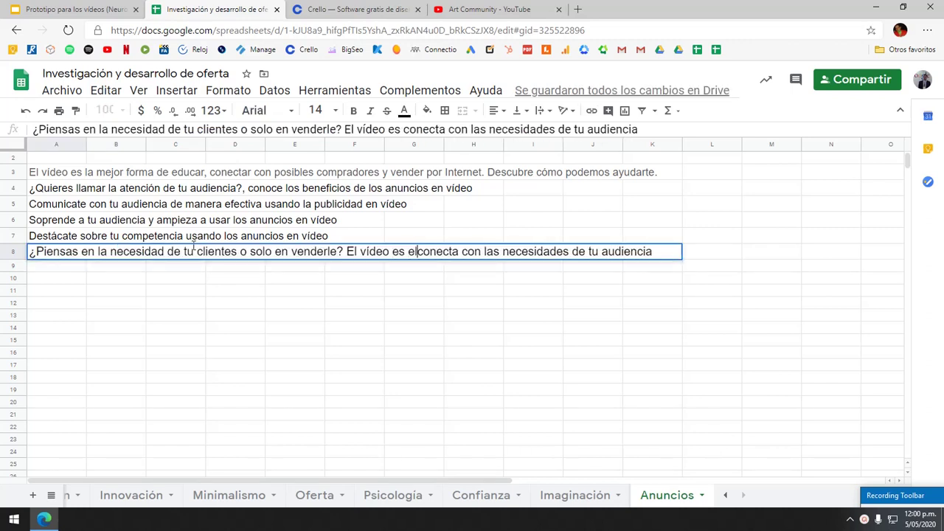
type("para conec")
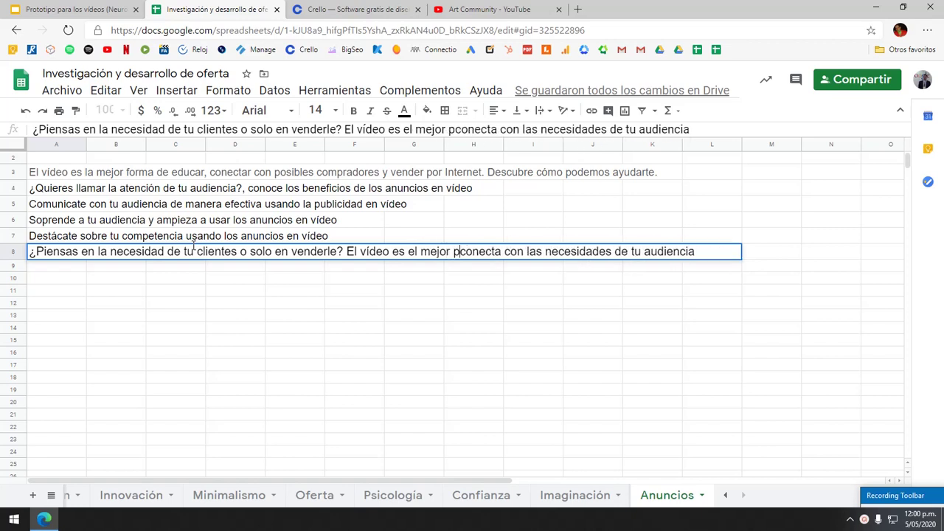
type("tar")
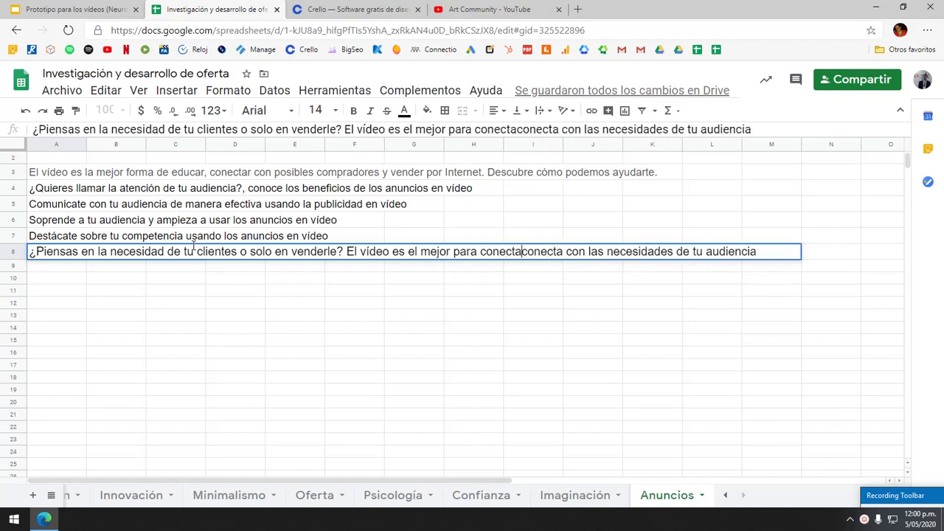
Remove the leftover "conecta" from the A8 headline and add "mejor" after "conectar".
key("Delete")
key("Delete")
key("Delete")
key("Delete")
key("Delete")
key("Delete")
key("Delete")
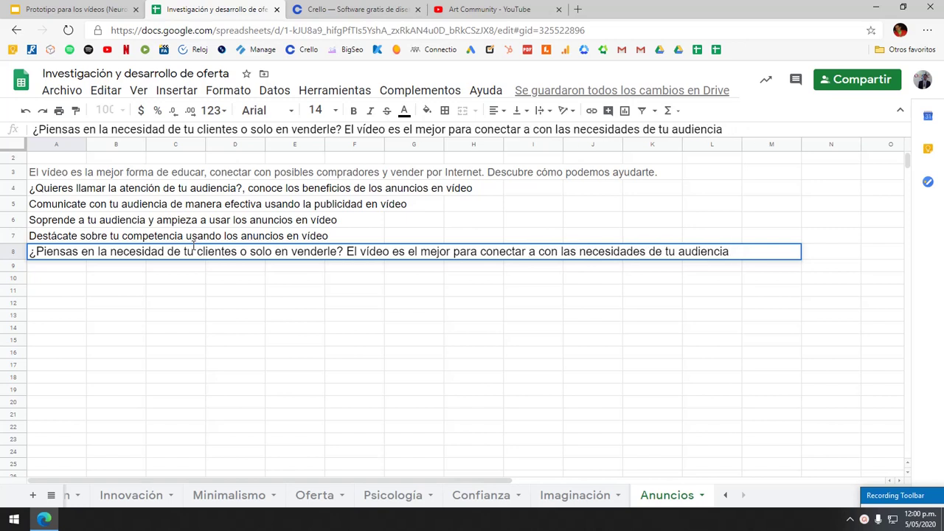
type("mejor")
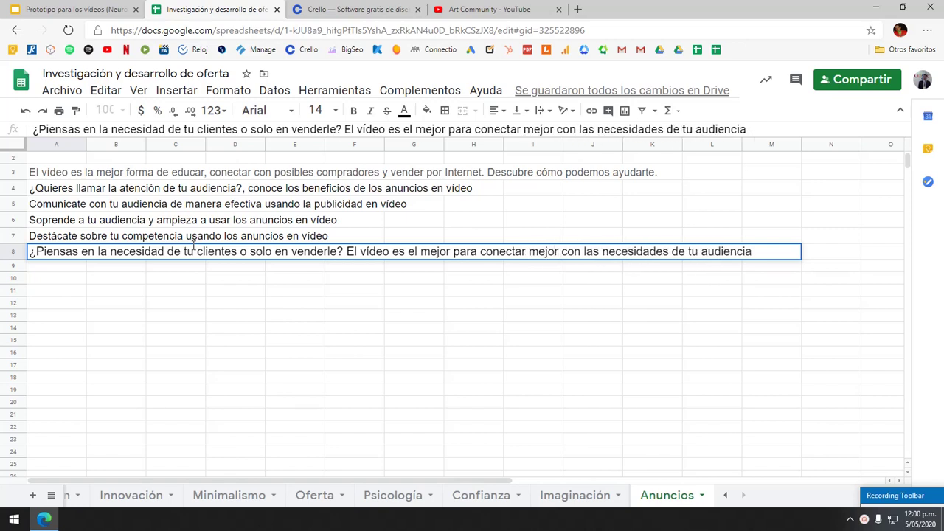
key("Return")
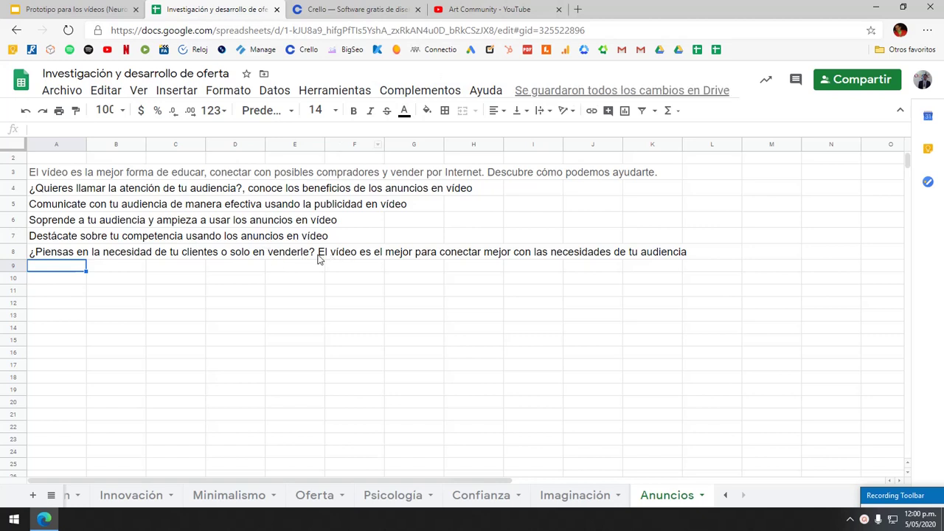
Reopen the A8 headline and highlight its second sentence, starting at "El vídeo", to reread it.
double_click(315, 256)
double_click(61, 255)
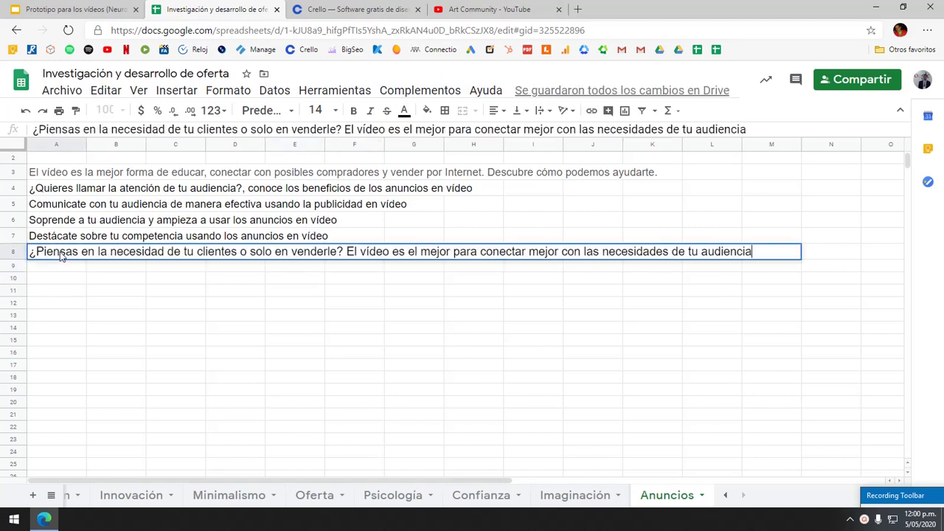
left_click_drag(347, 251, 771, 266)
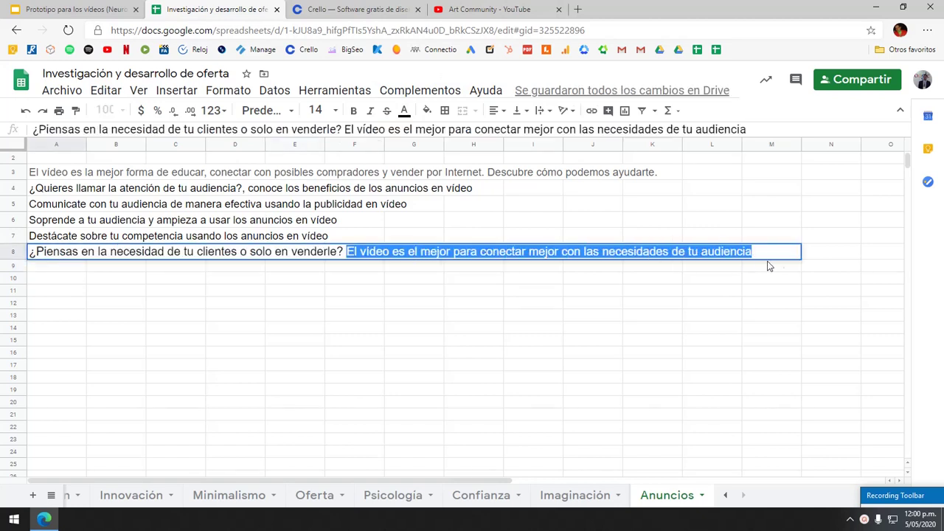
left_click(673, 340)
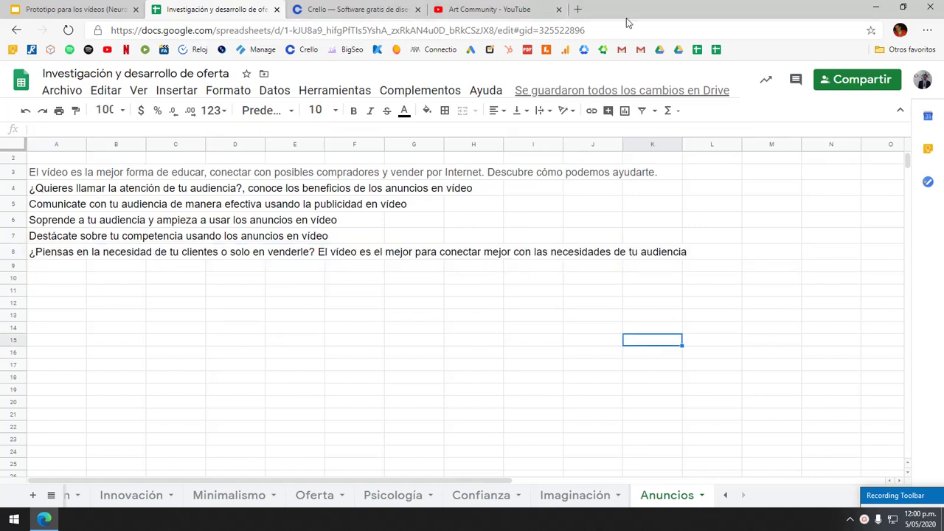
Open facebook.com in a new browser tab and look through the news feed for the sponsored Convierte Más post.
left_click(579, 11)
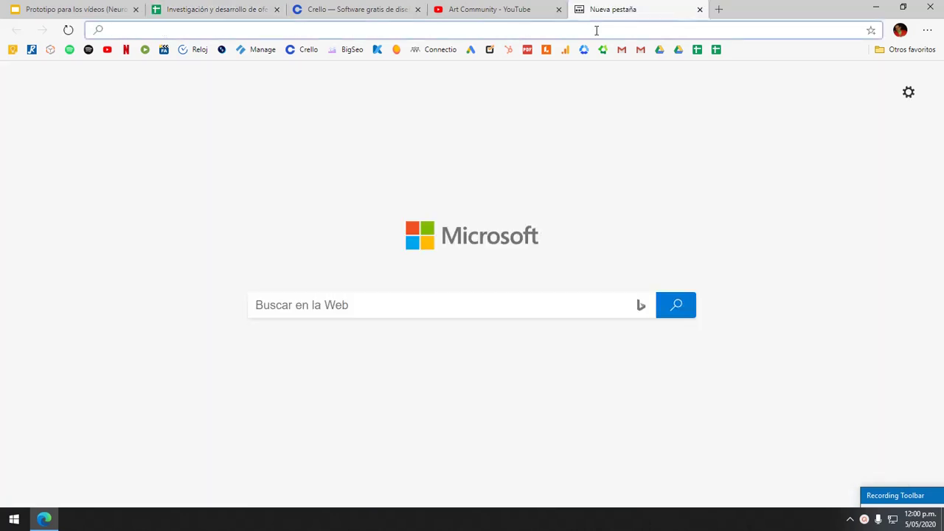
type("facebook.com")
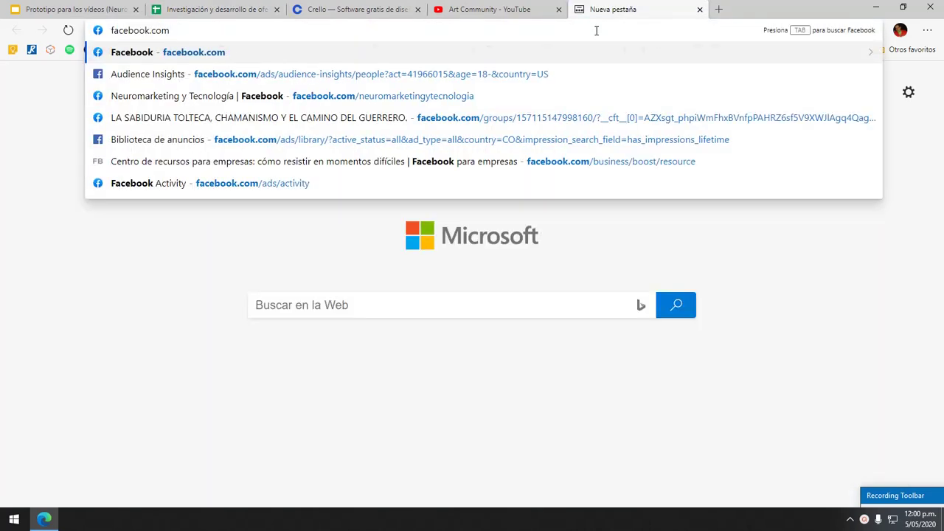
key("Return")
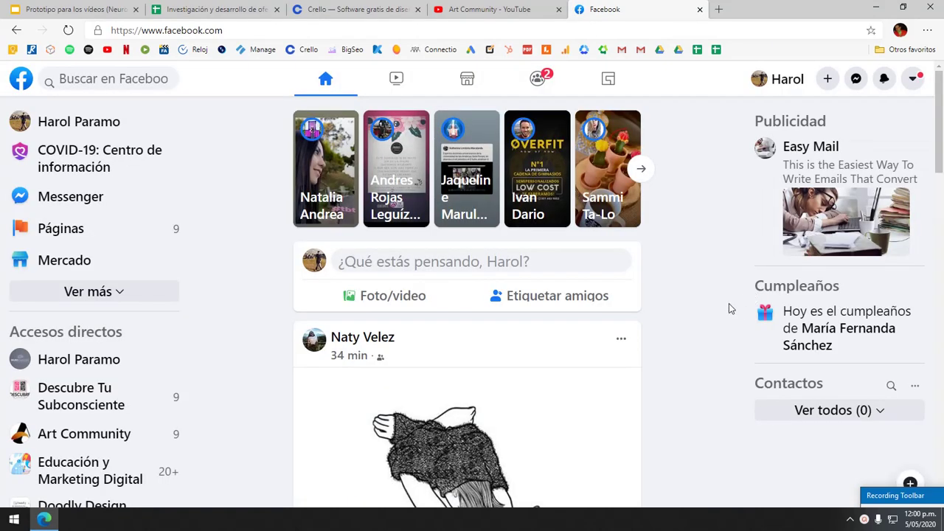
scroll(721, 298, "down", 5)
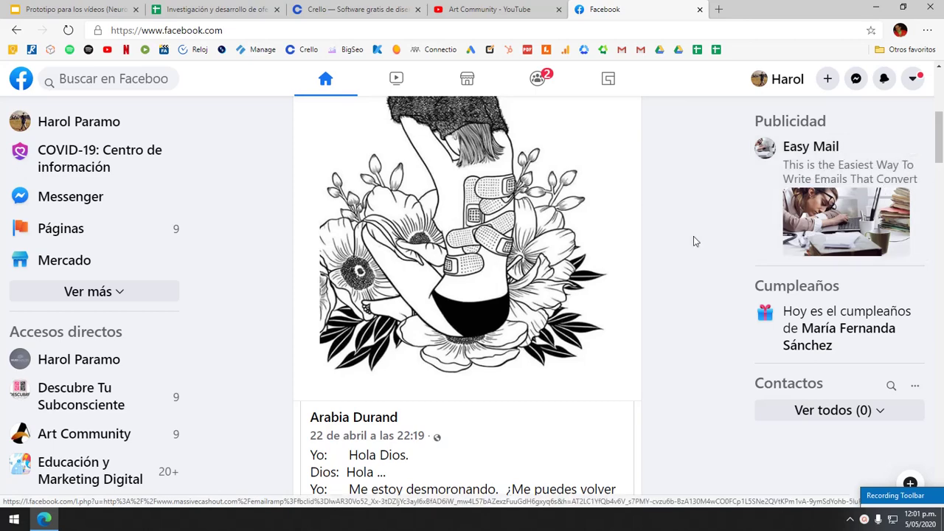
scroll(684, 274, "down", 8)
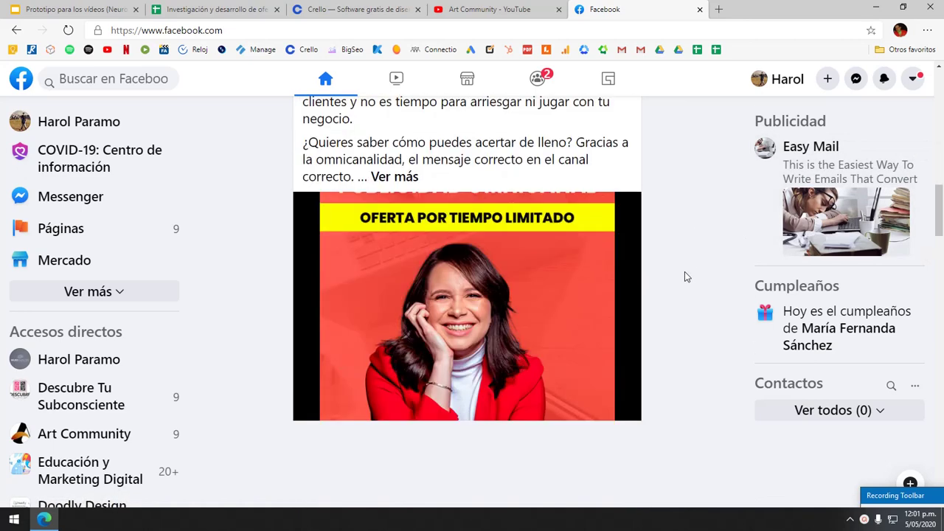
scroll(684, 274, "up", 2)
scroll(684, 277, "up", 2)
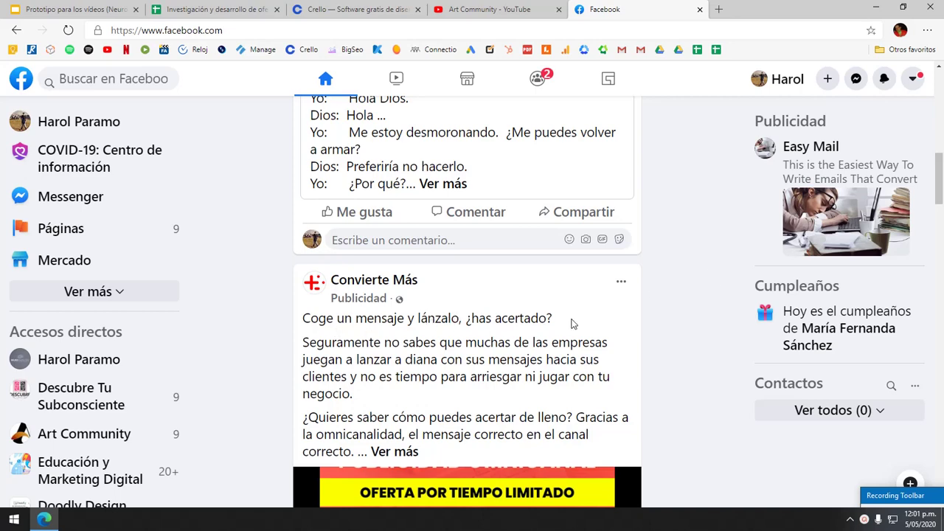
Review the Convierte Más ad copy, briefly highlighting the paragraph that starts with "Seguramente no sabes".
scroll(731, 357, "down", 2)
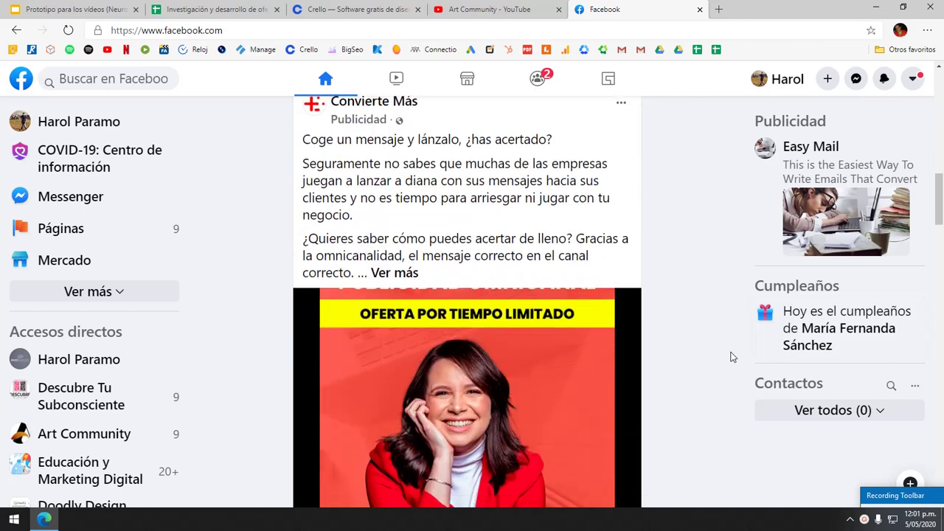
scroll(728, 355, "up", 1)
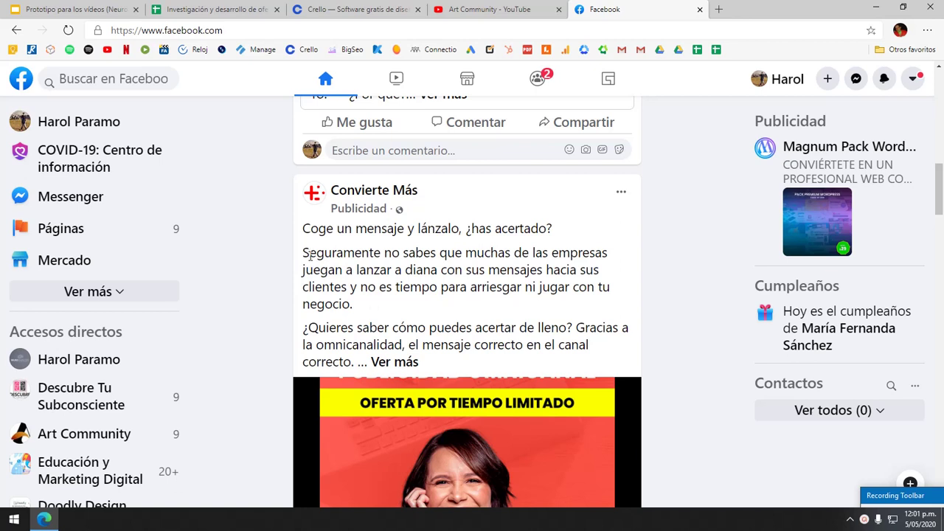
left_click_drag(304, 252, 356, 308)
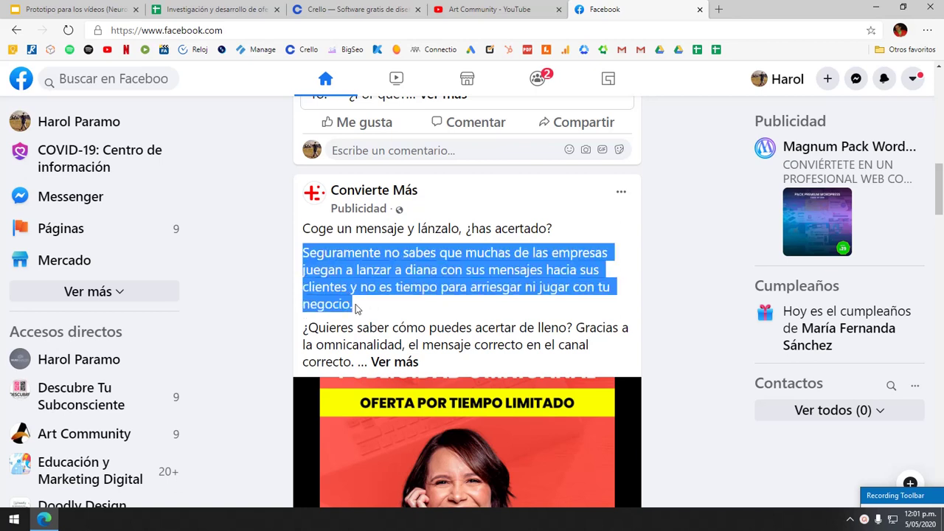
left_click(359, 305)
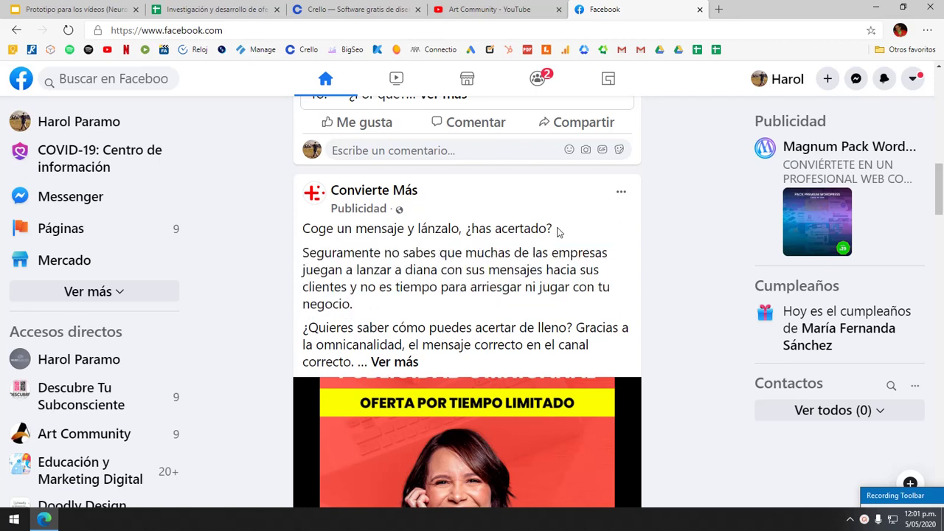